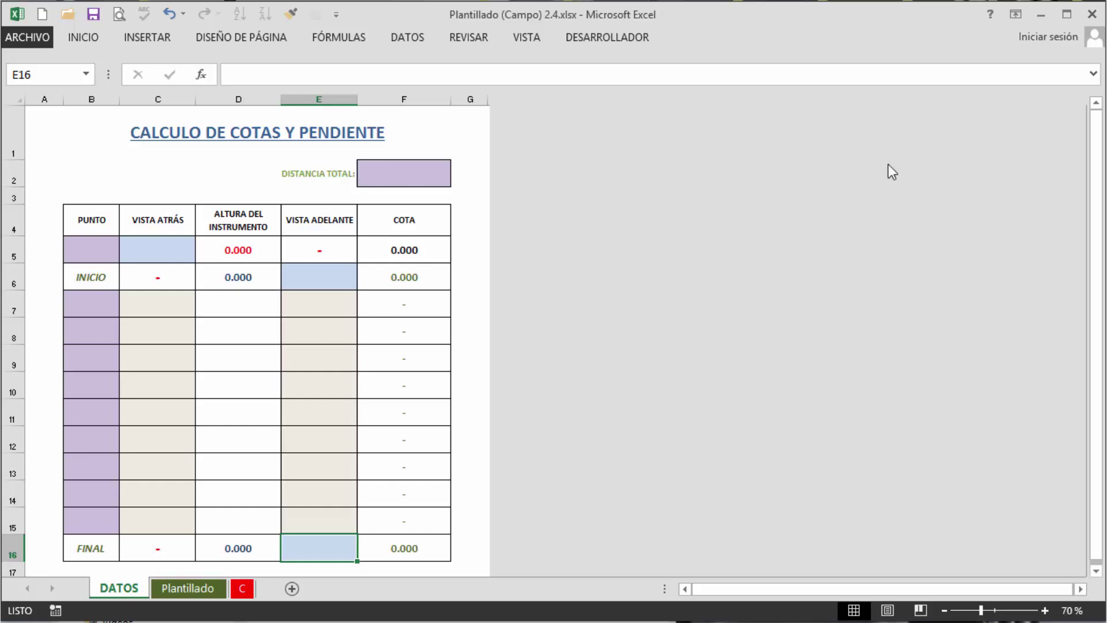
- Look through the DATOS, Plantillado and C sheets, including the long numbered point list on sheet C
{"action": "left_click", "coordinate": [420, 176]}
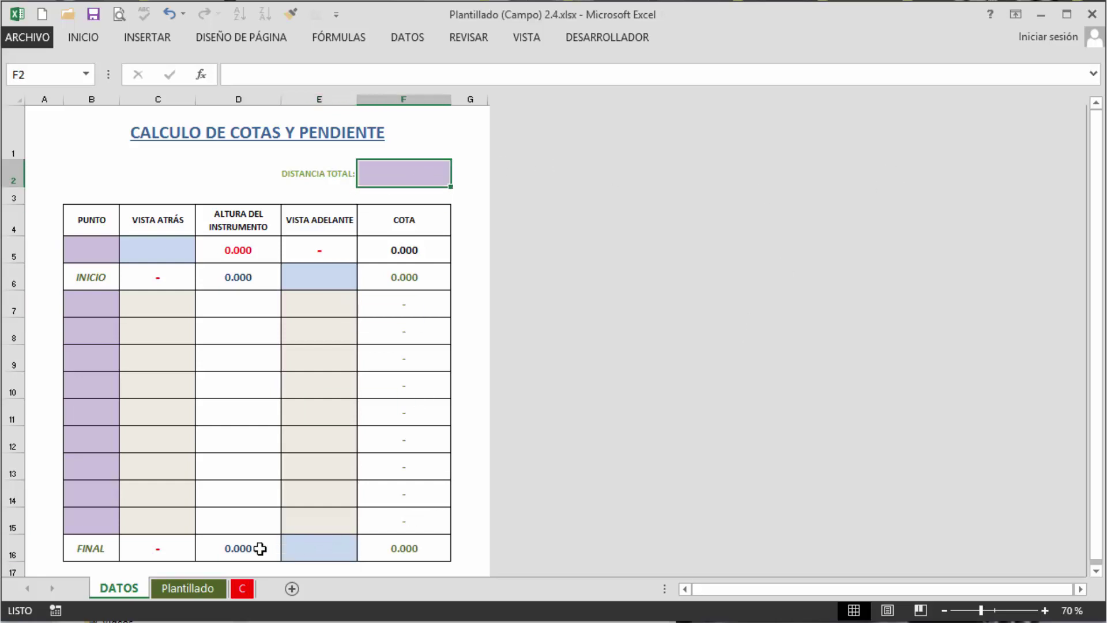
{"action": "left_click", "coordinate": [190, 588]}
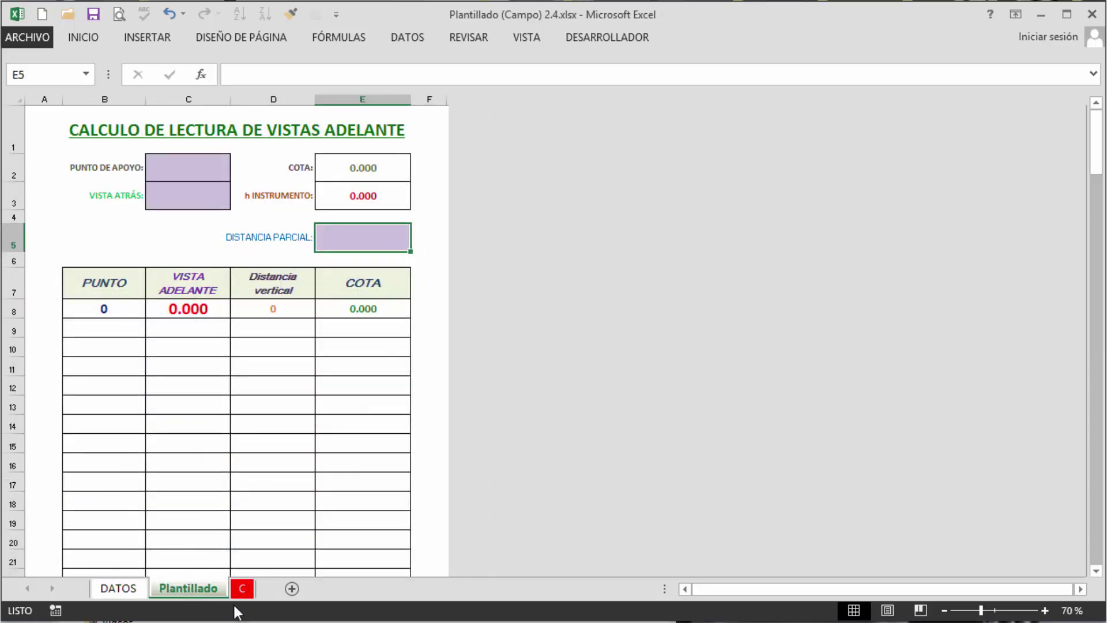
{"action": "left_click", "coordinate": [242, 588]}
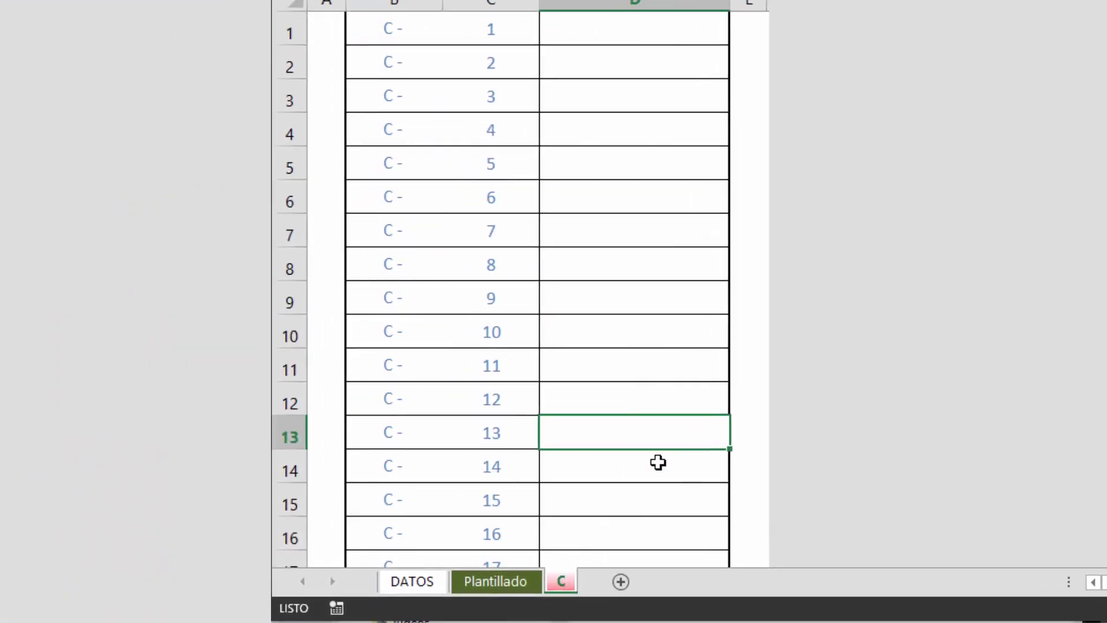
{"action": "left_click", "coordinate": [405, 582]}
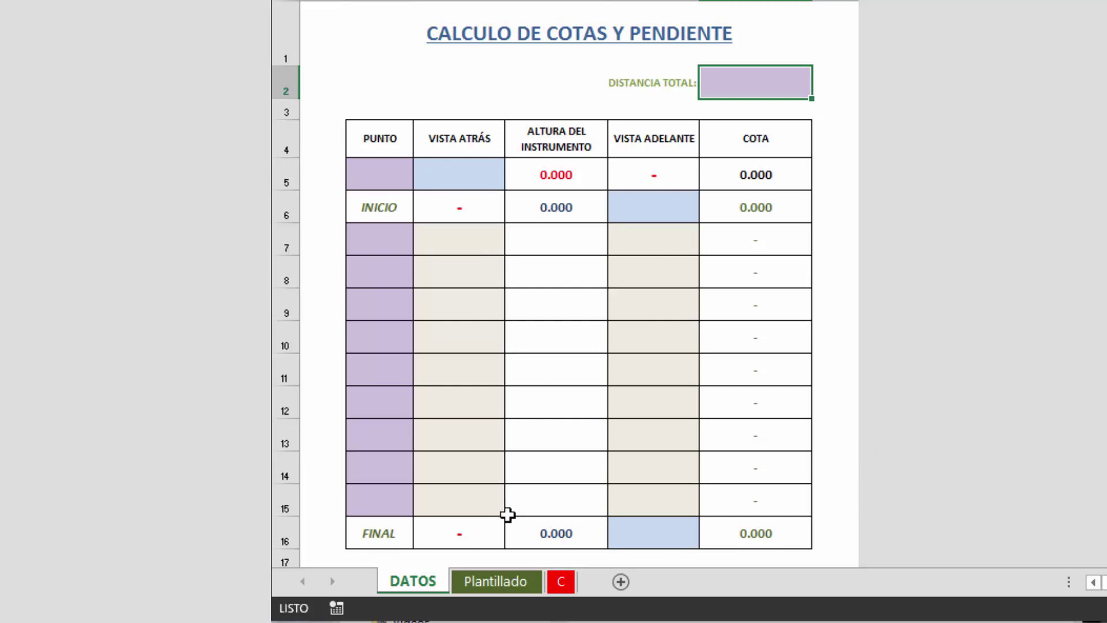
{"action": "left_click", "coordinate": [517, 582]}
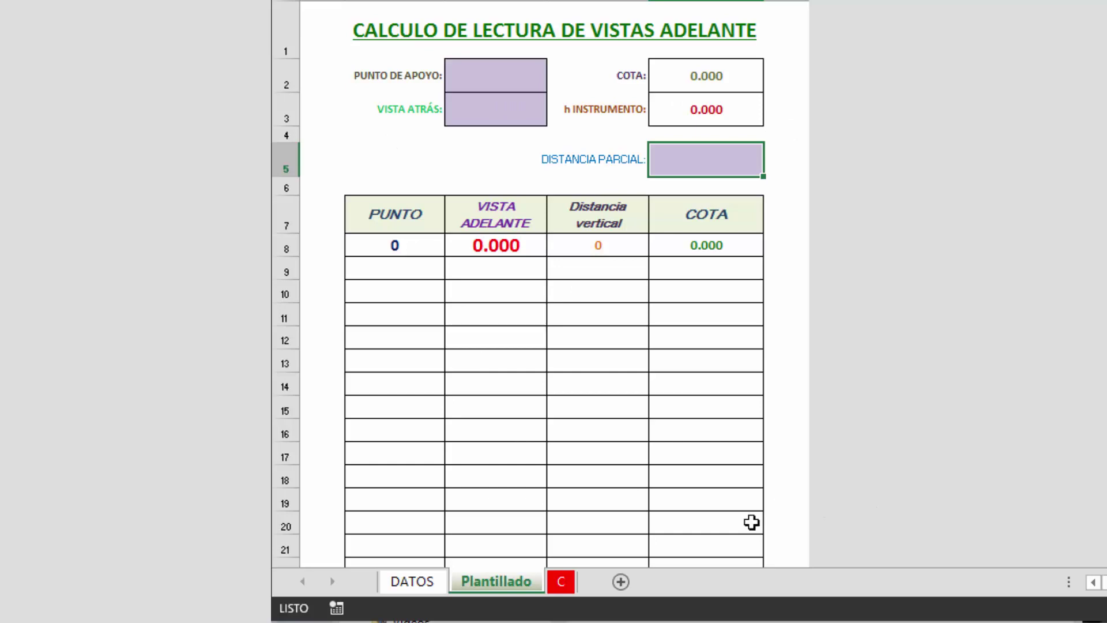
{"action": "left_click", "coordinate": [568, 587]}
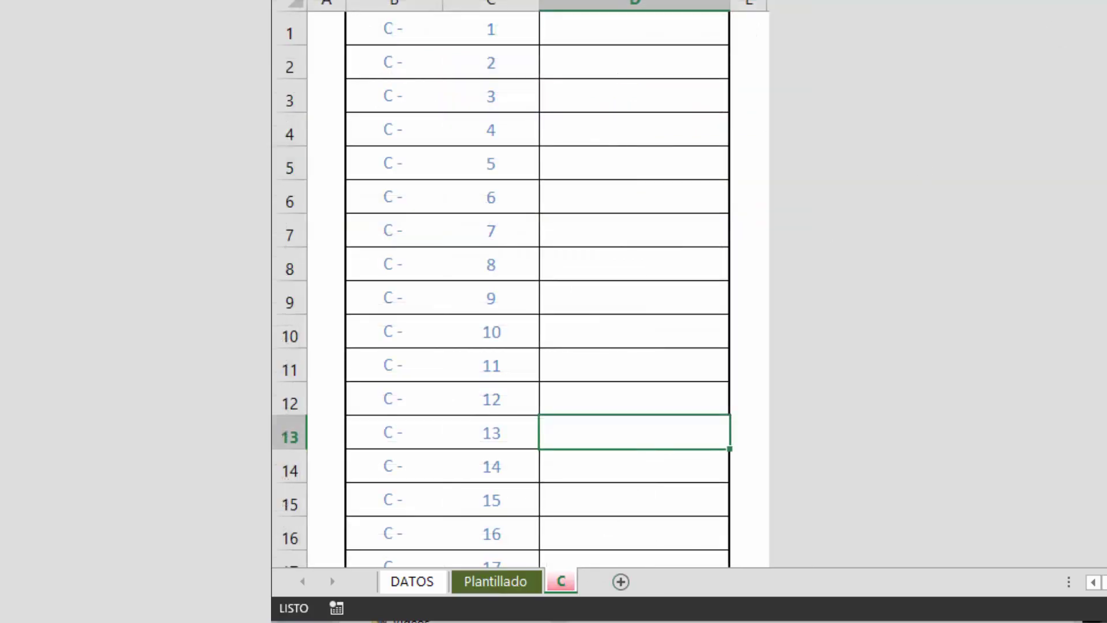
{"action": "scroll", "coordinate": [519, 288], "scroll_direction": "down", "scroll_amount": 20}
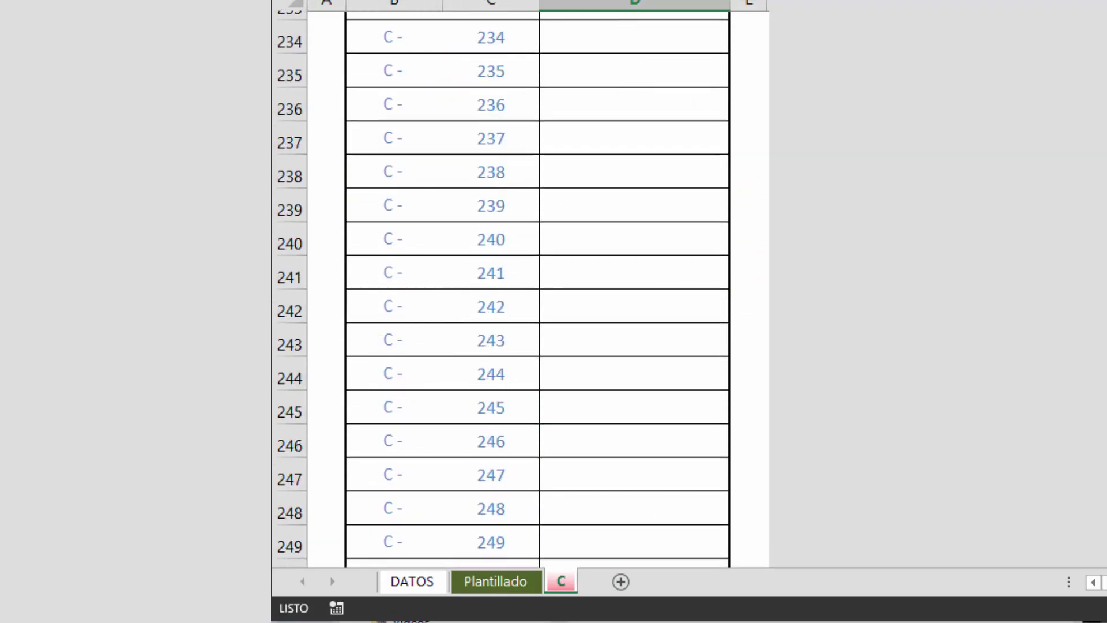
{"action": "scroll", "coordinate": [519, 289], "scroll_direction": "down", "scroll_amount": 20}
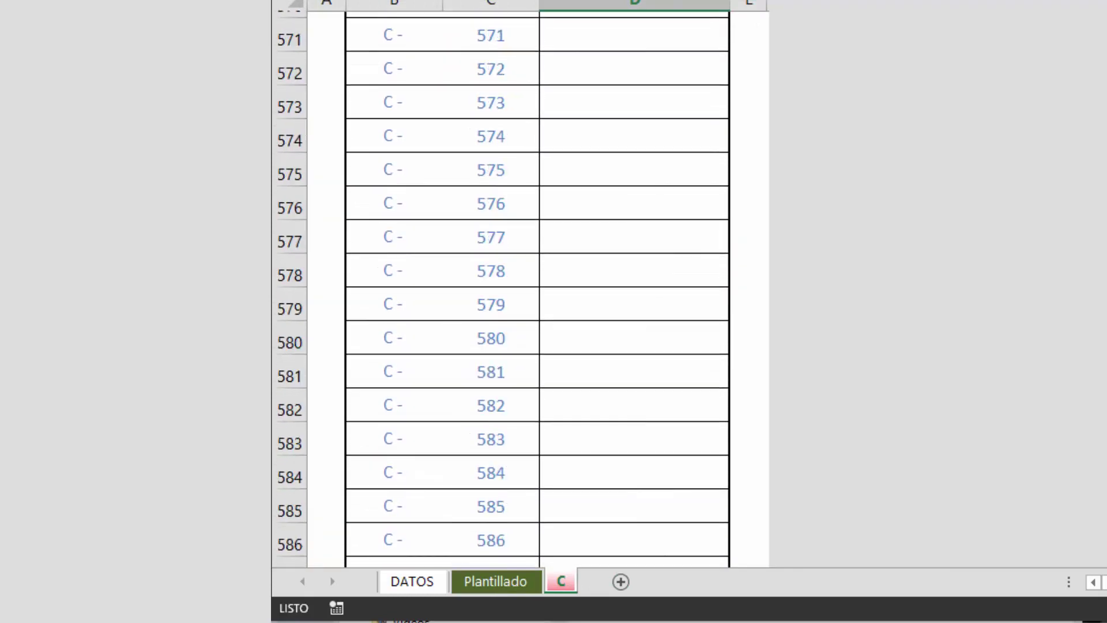
{"action": "key", "text": "ctrl+Home"}
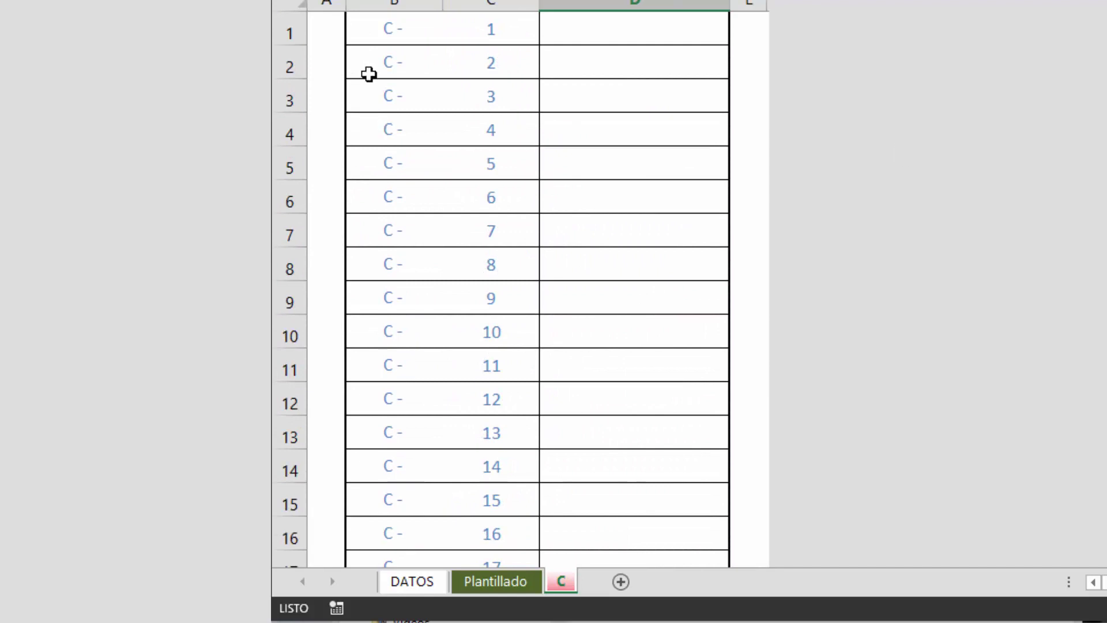
- Enter the elevation 2557.584 for point C - 1 in cell D1 of sheet C
{"action": "left_click", "coordinate": [385, 33]}
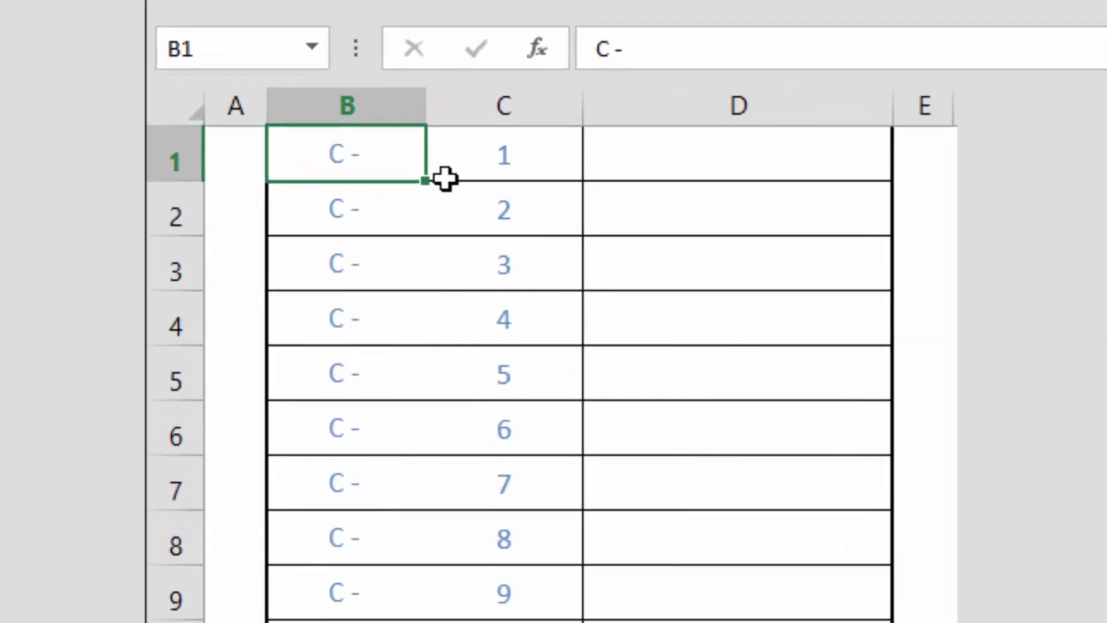
{"action": "key", "text": "Right"}
{"action": "key", "text": "Right"}
{"action": "type", "text": "255"}
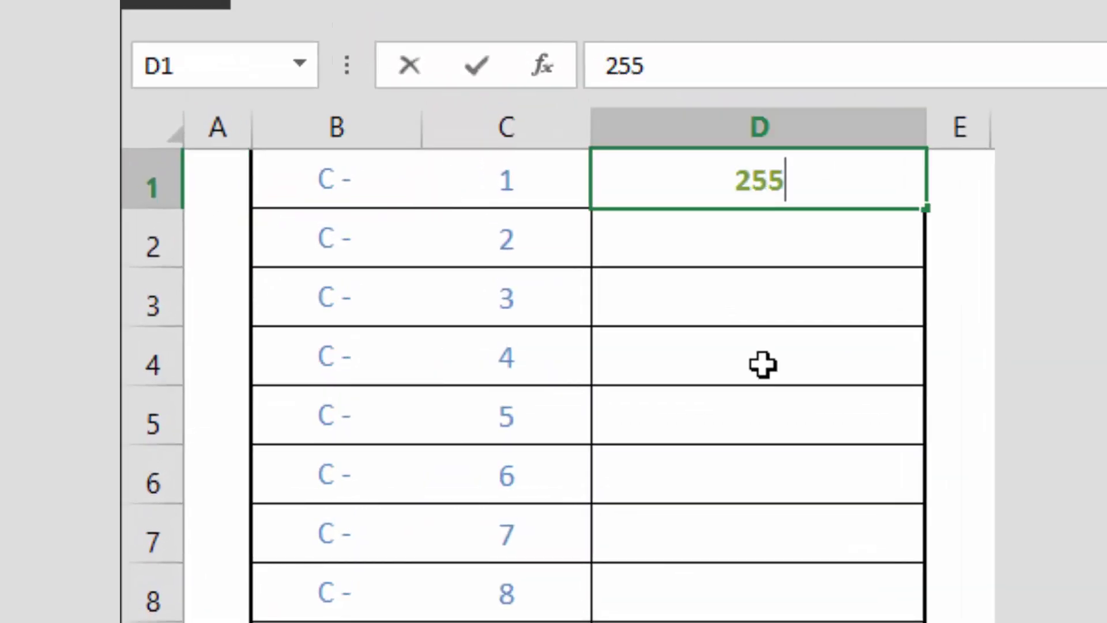
{"action": "type", "text": "7.584"}
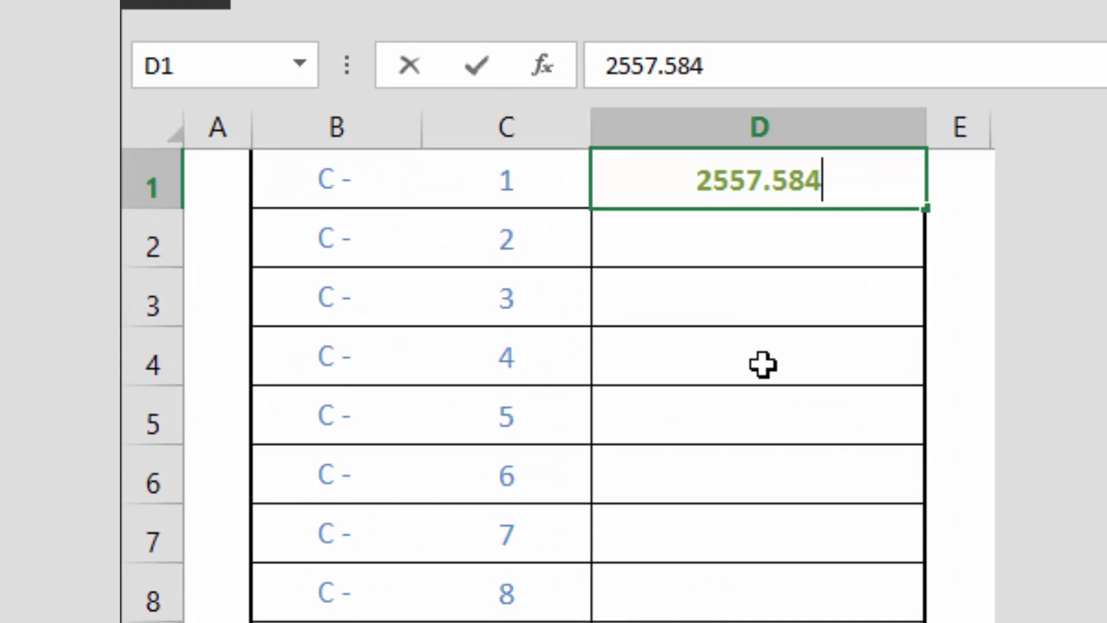
{"action": "key", "text": "Return"}
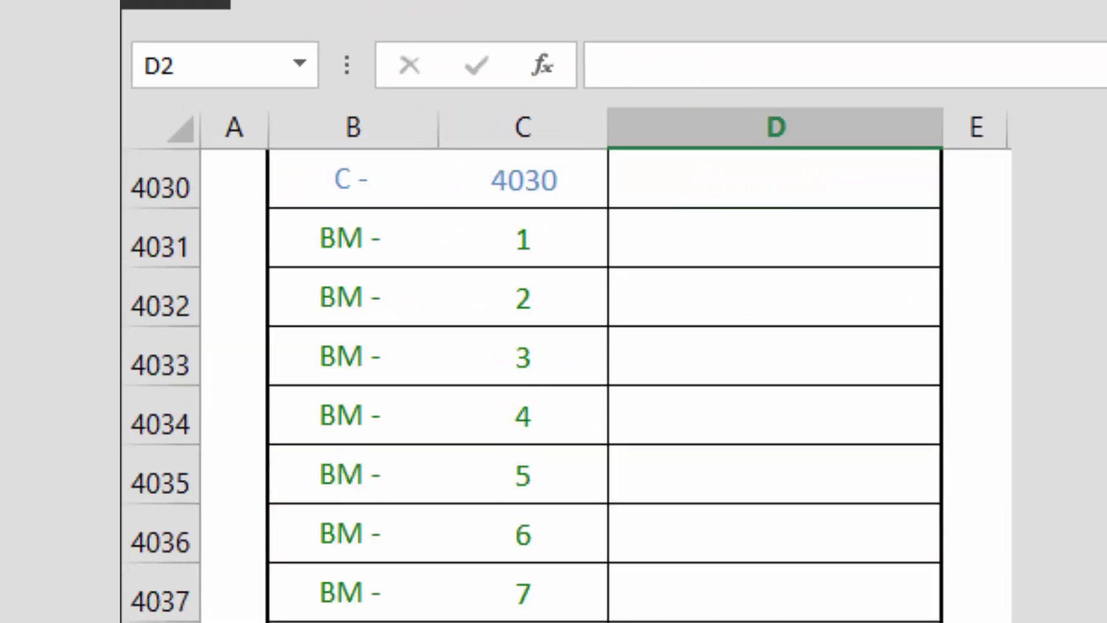
- Add a custom point A with elevation 1000 in row 4043, below the BM points on sheet C
{"action": "scroll", "coordinate": [605, 346], "scroll_direction": "up", "scroll_amount": 1}
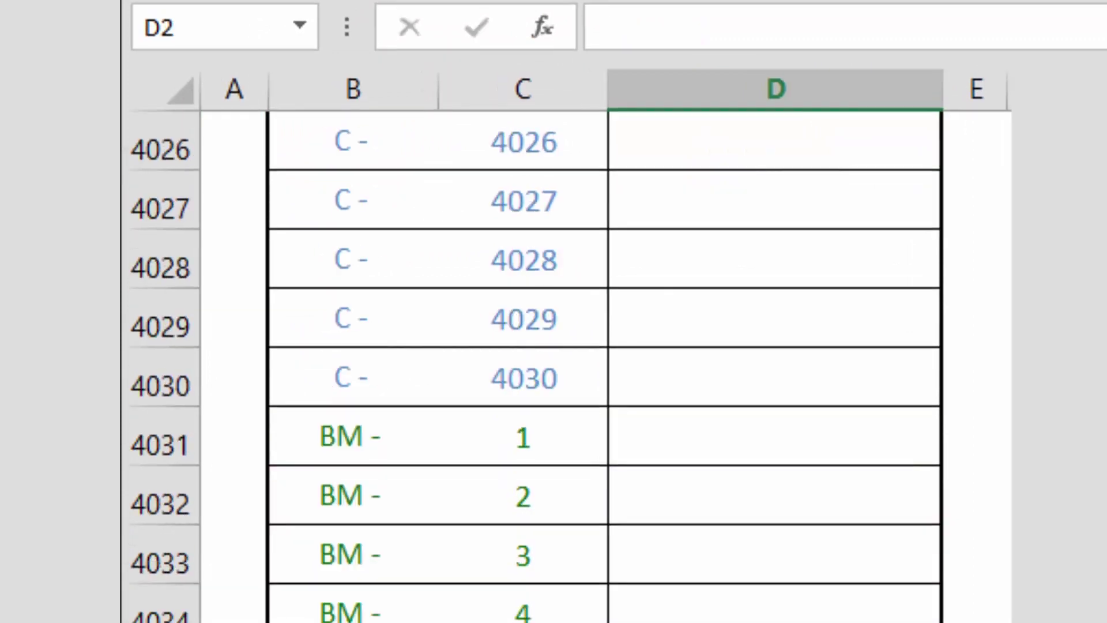
{"action": "scroll", "coordinate": [599, 404], "scroll_direction": "down", "scroll_amount": 4}
{"action": "left_click", "coordinate": [546, 275]}
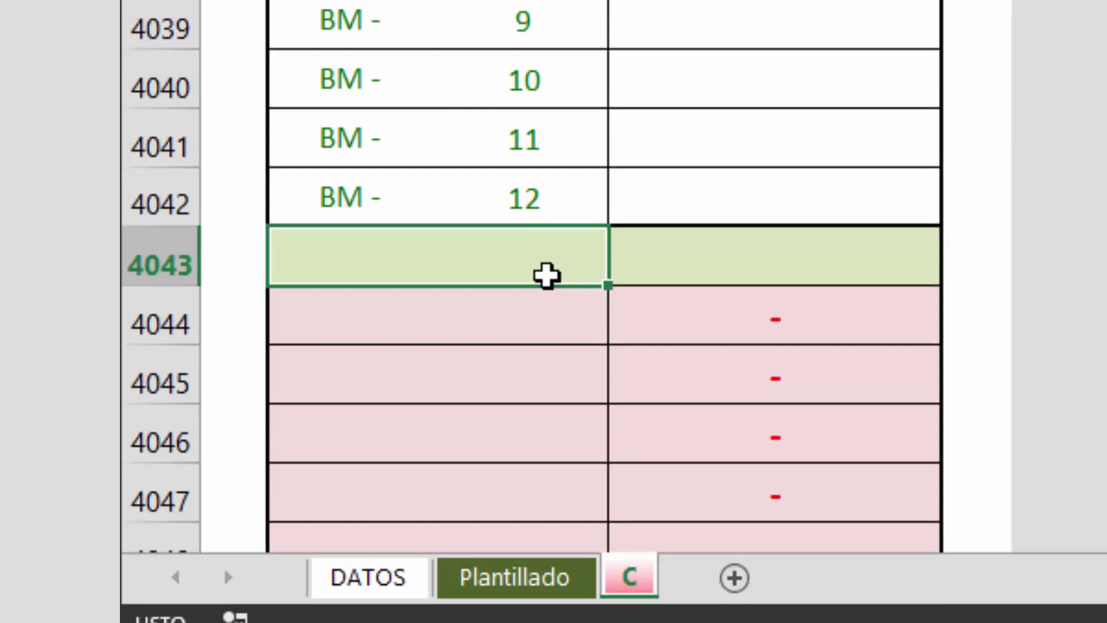
{"action": "type", "text": "A"}
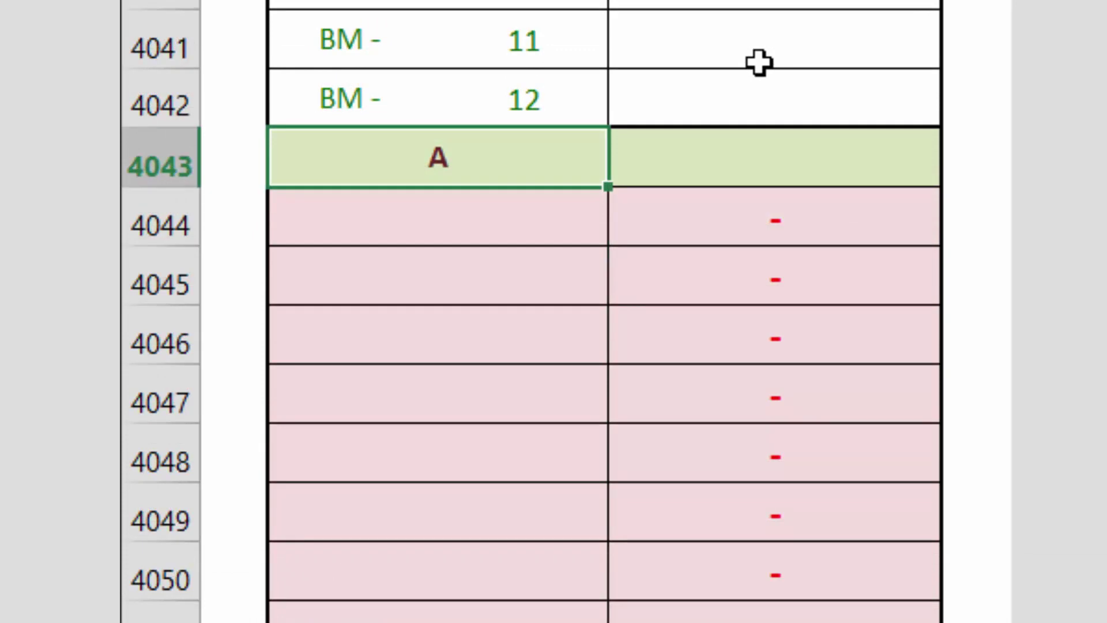
{"action": "key", "text": "Tab"}
{"action": "type", "text": "1000"}
{"action": "key", "text": "Up"}
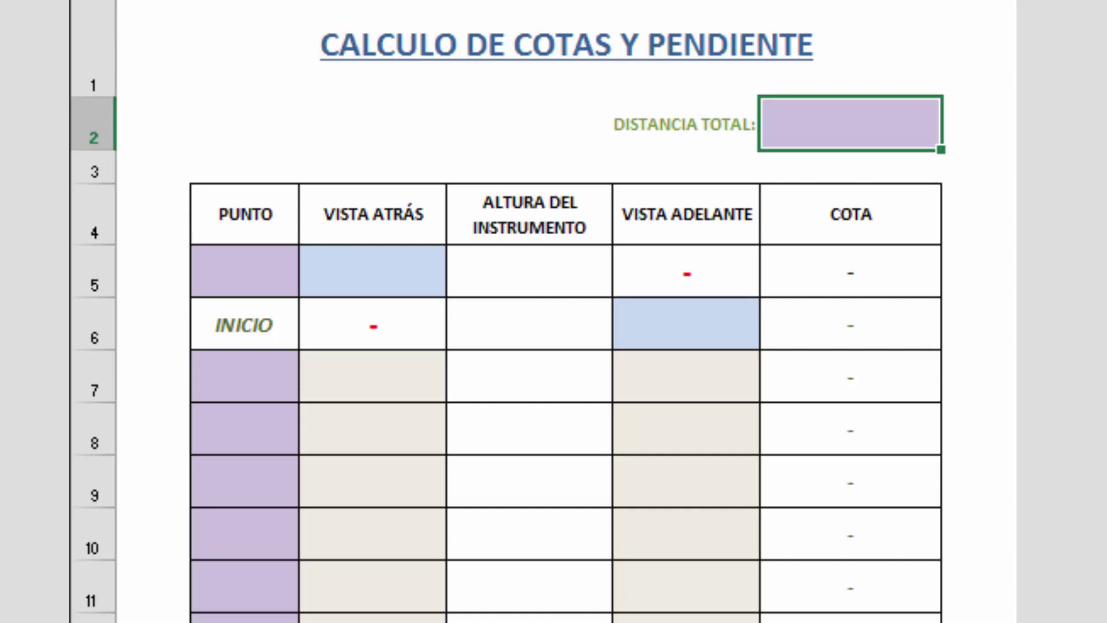
- On the DATOS sheet, set the total distance to 284.59 and enter C - 1 as the first point of the table
{"action": "type", "text": "284.59"}
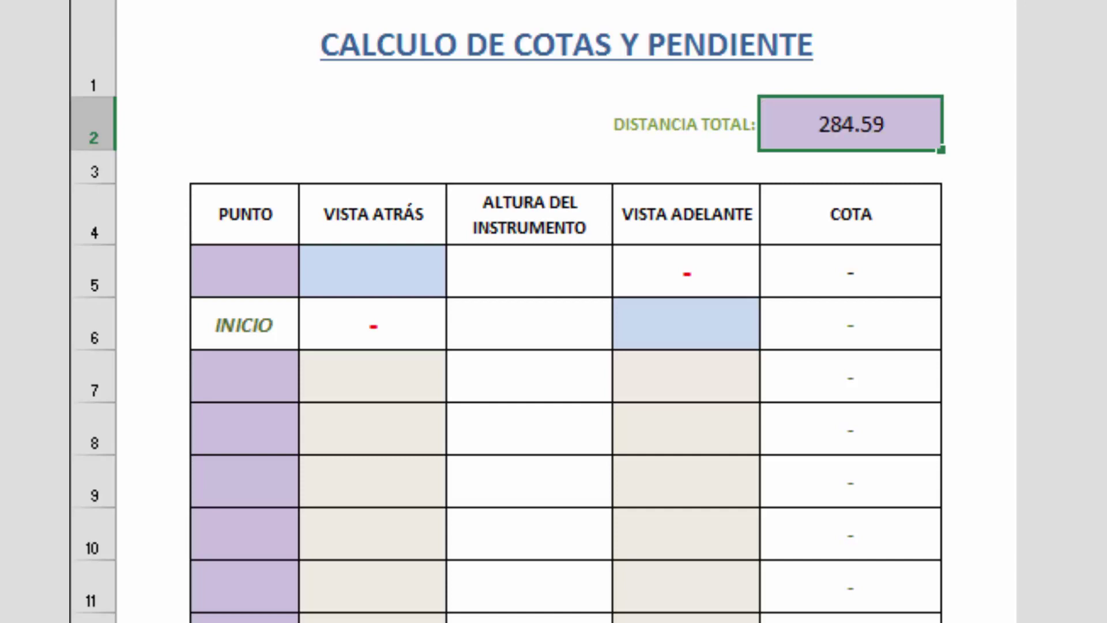
{"action": "key", "text": "Return"}
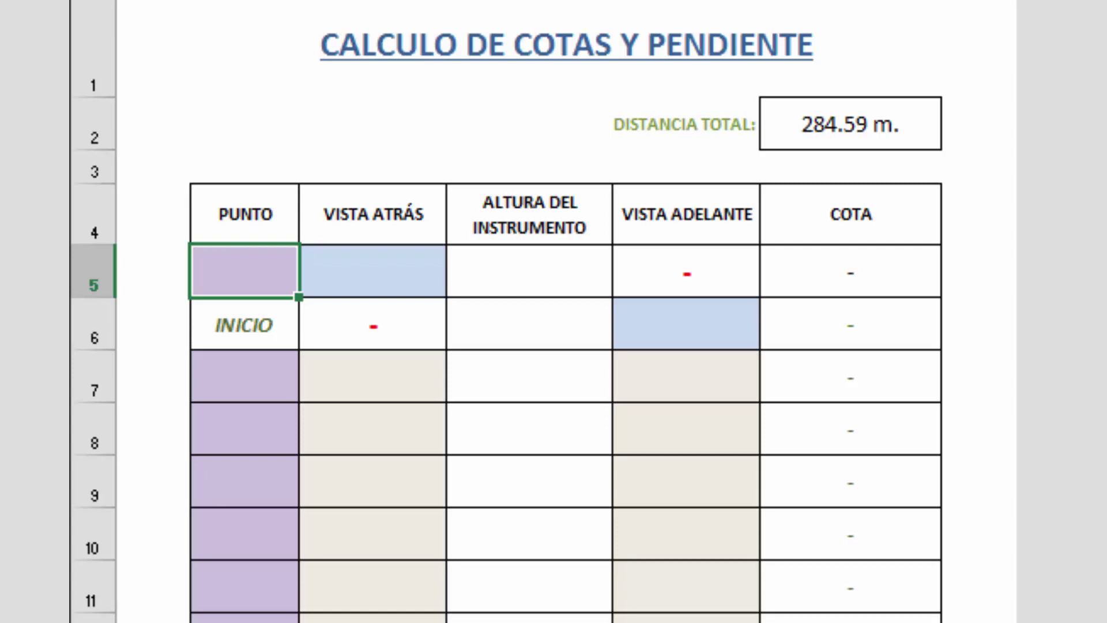
{"action": "type", "text": "C - "}
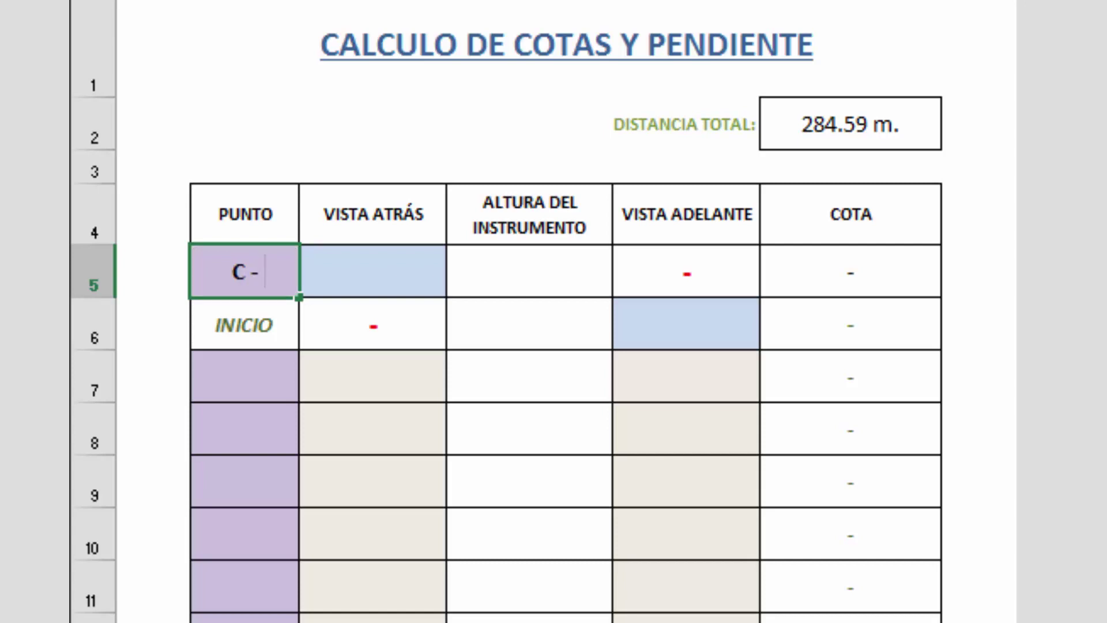
{"action": "type", "text": "1"}
{"action": "key", "text": "Tab"}
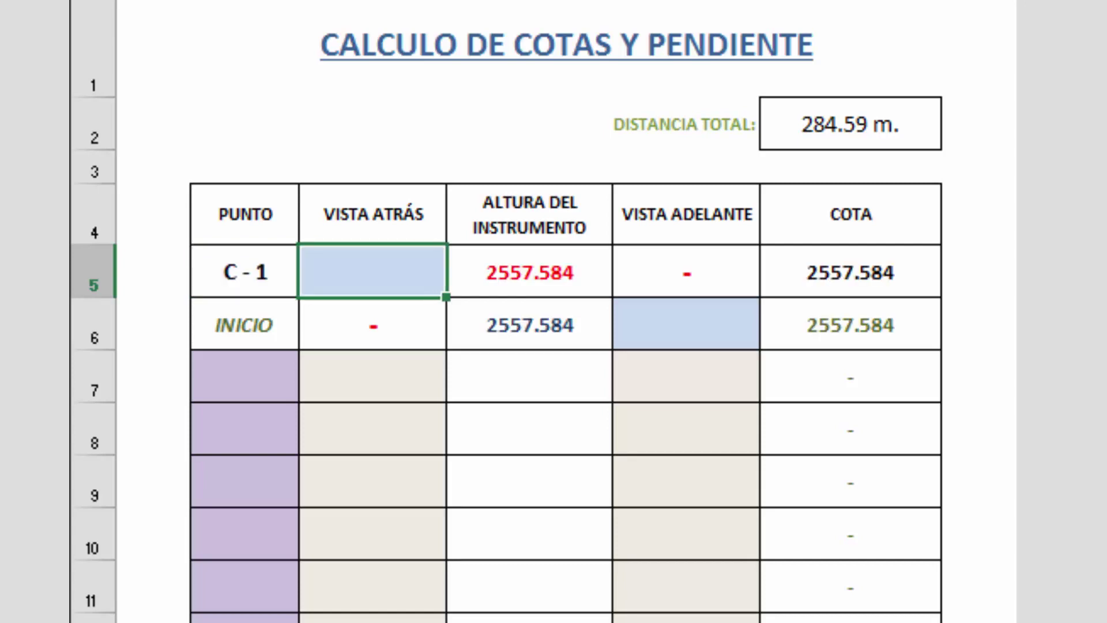
- Enter a VISTA ATRÁS of 0.186 for point C - 1 and a VISTA ADELANTE of 1.582 for INICIO
{"action": "type", "text": "0."}
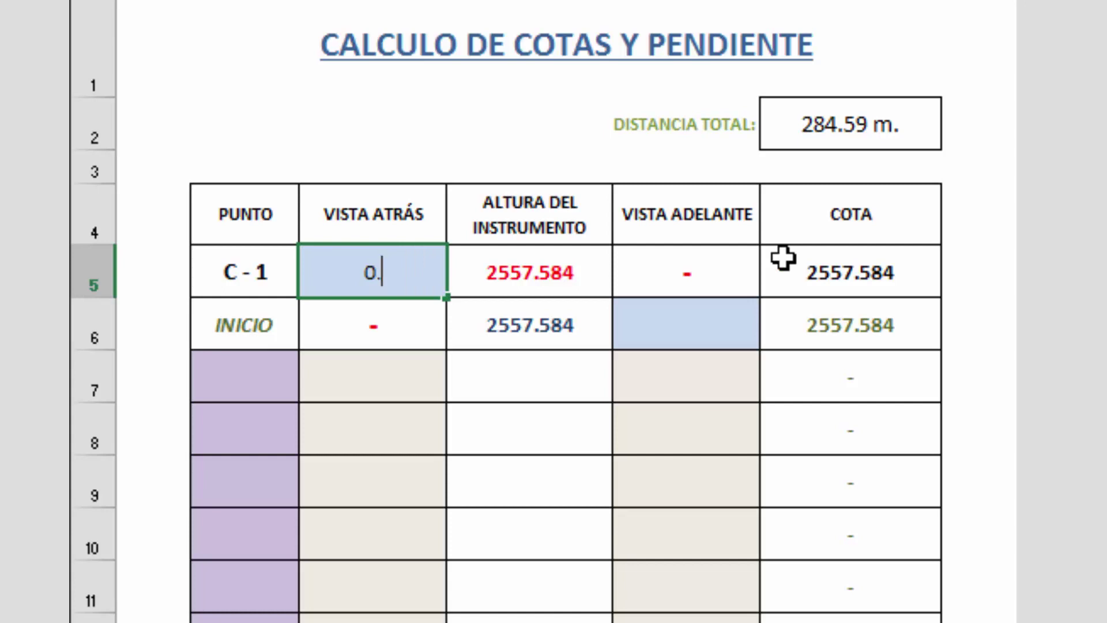
{"action": "type", "text": "186"}
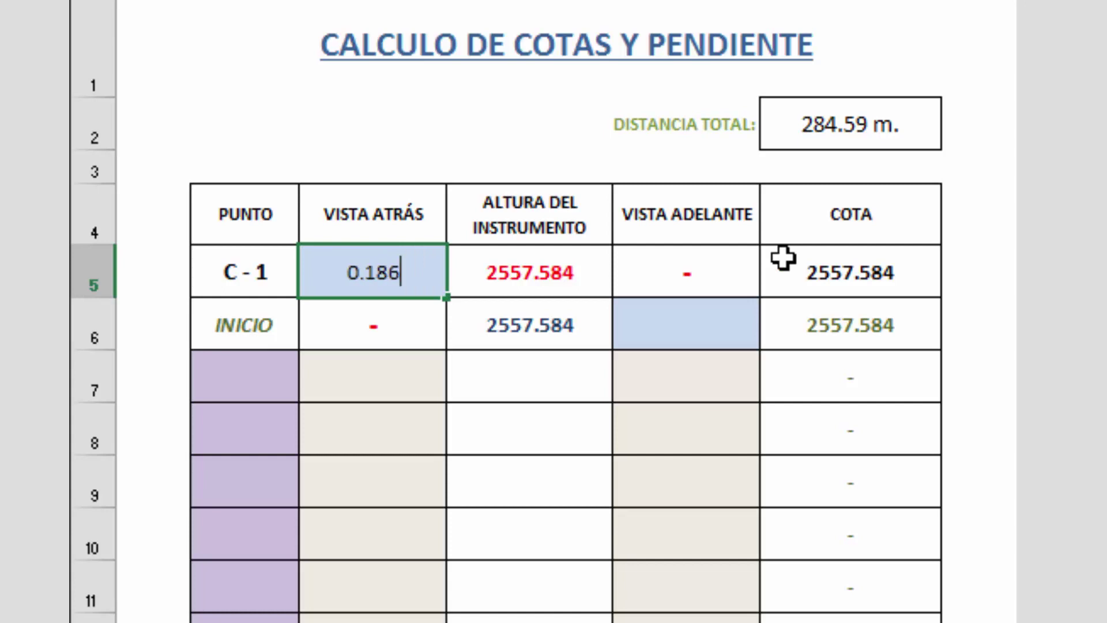
{"action": "key", "text": "Tab"}
{"action": "type", "text": "1"}
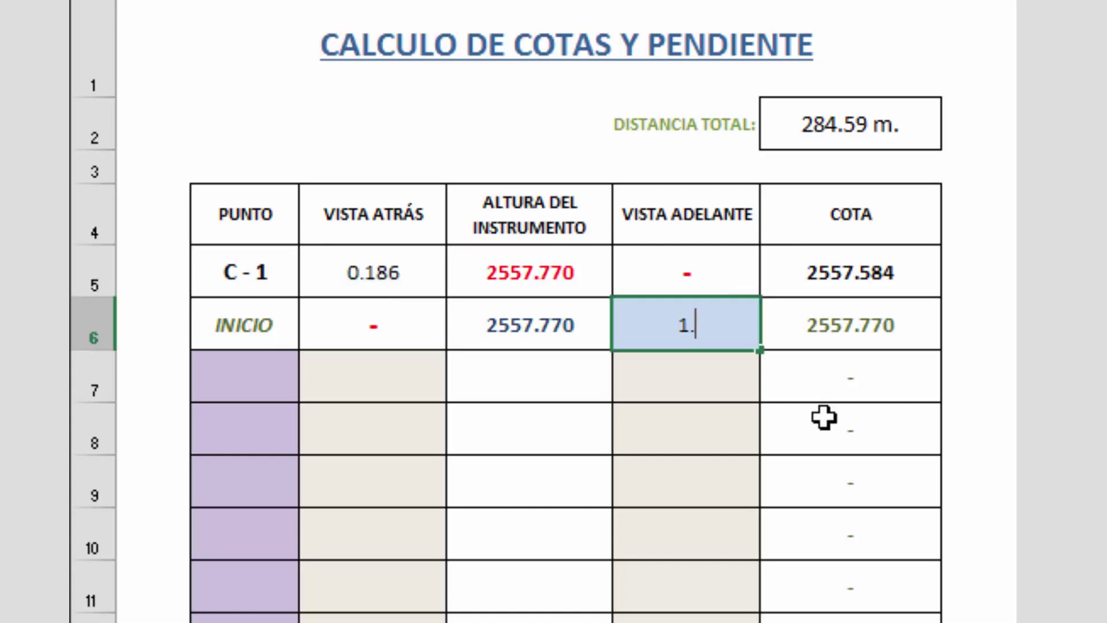
{"action": "type", "text": ".582"}
{"action": "key", "text": "Return"}
- Enter a VISTA ADELANTE of 4.514 for the FINAL row and check the height difference and slope below the table
{"action": "scroll", "coordinate": [824, 417], "scroll_direction": "down", "scroll_amount": 1}
{"action": "scroll", "coordinate": [704, 484], "scroll_direction": "down", "scroll_amount": 1}
{"action": "left_click", "coordinate": [704, 484]}
{"action": "type", "text": "4.511"}
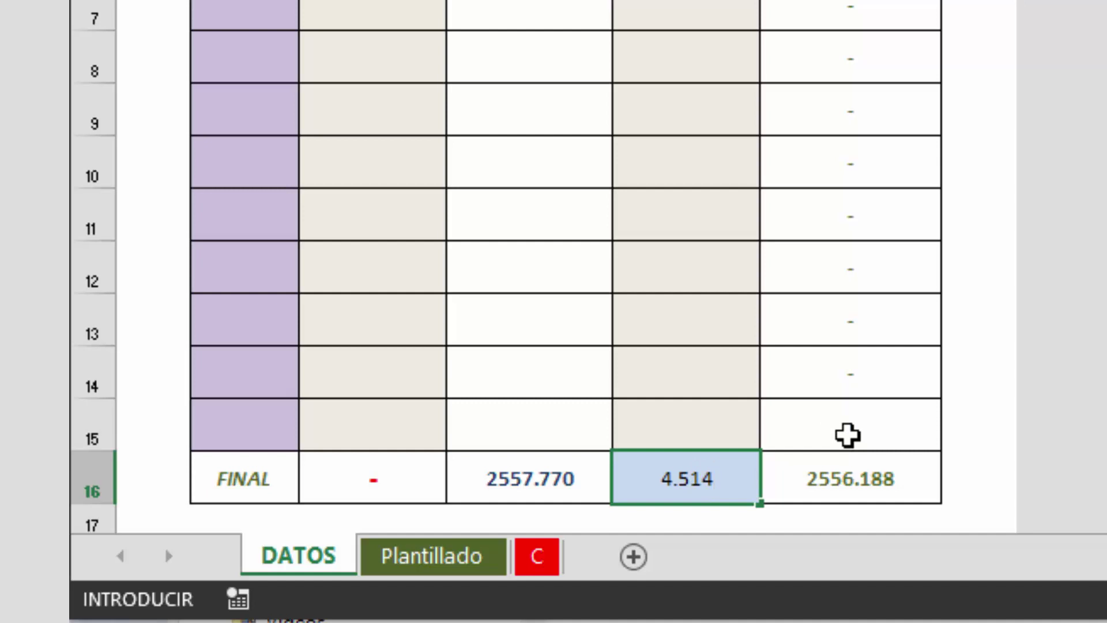
{"action": "key", "text": "Up"}
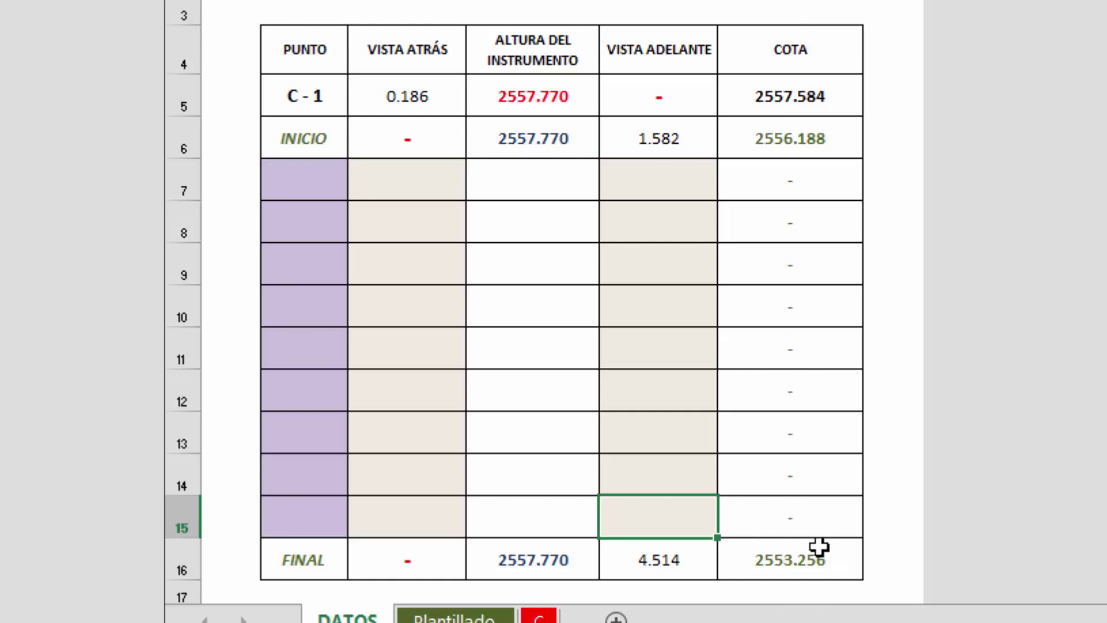
{"action": "scroll", "coordinate": [814, 538], "scroll_direction": "down", "scroll_amount": 3}
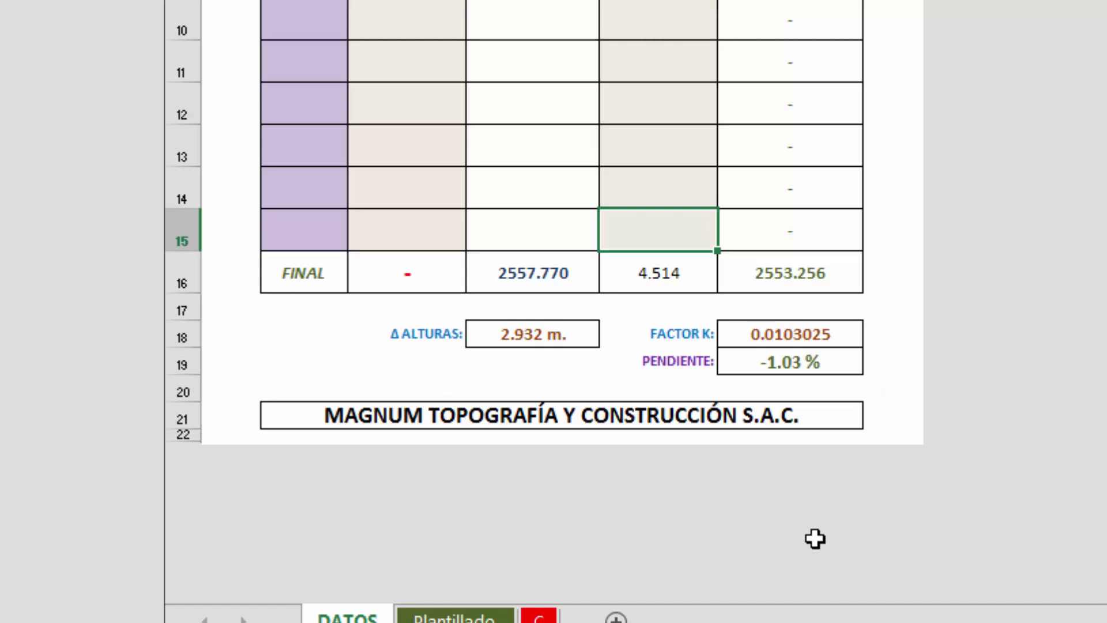
{"action": "scroll", "coordinate": [848, 275], "scroll_direction": "up", "scroll_amount": 3}
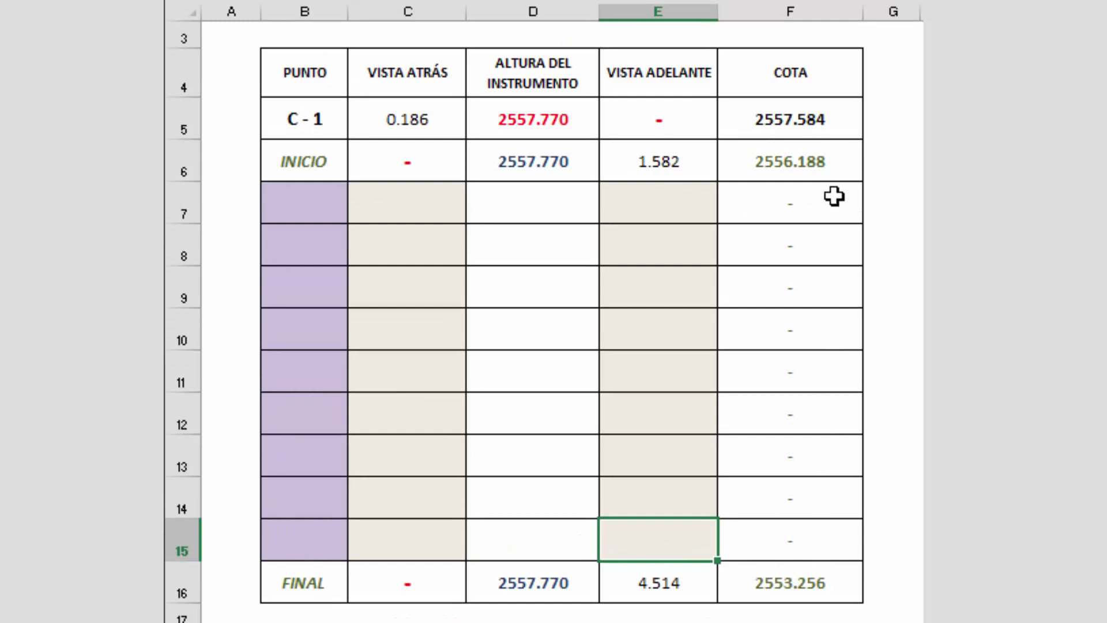
- Add change point B in row 7 with VISTA ATRÁS 0.875 and VISTA ADELANTE 2.537
{"action": "left_click", "coordinate": [320, 220]}
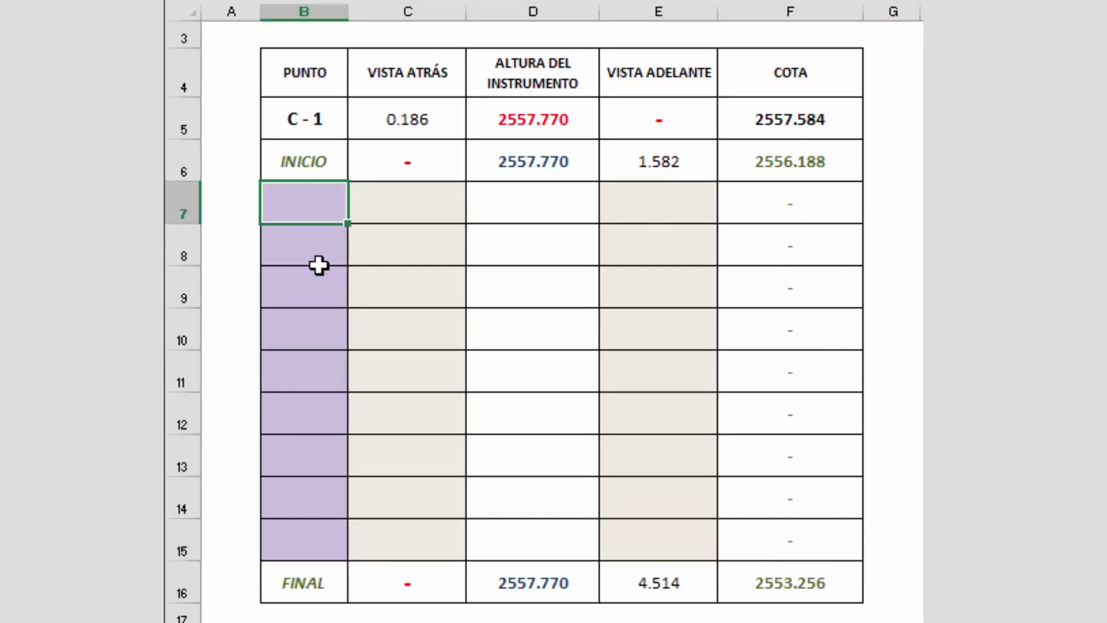
{"action": "type", "text": "B"}
{"action": "key", "text": "Tab"}
{"action": "type", "text": "0.875"}
{"action": "key", "text": "Tab"}
{"action": "type", "text": "2.537"}
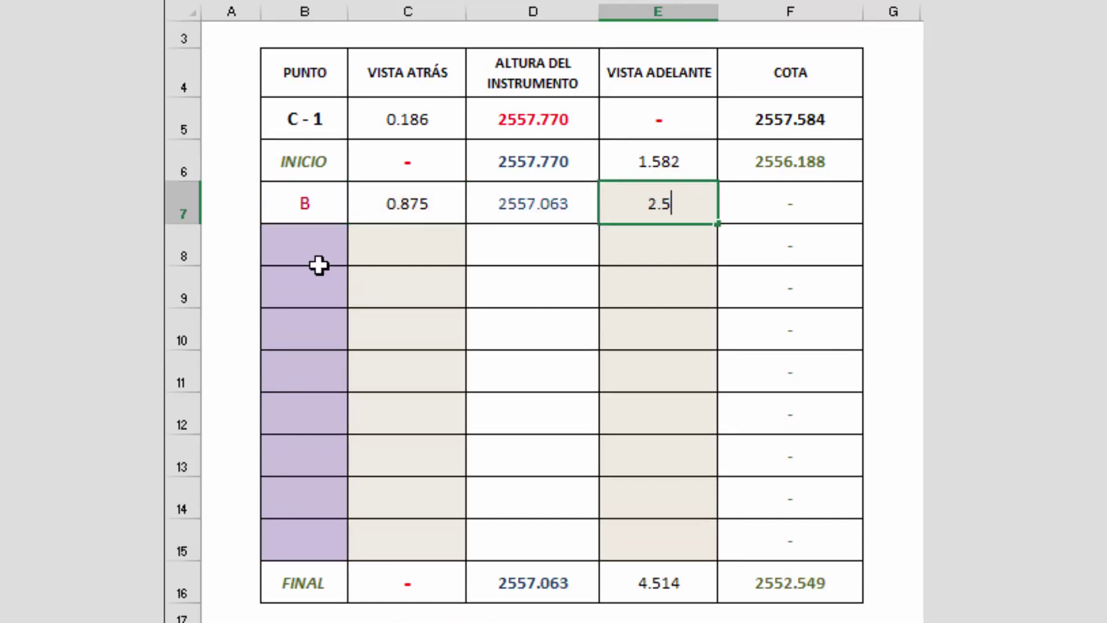
{"action": "key", "text": "Return"}
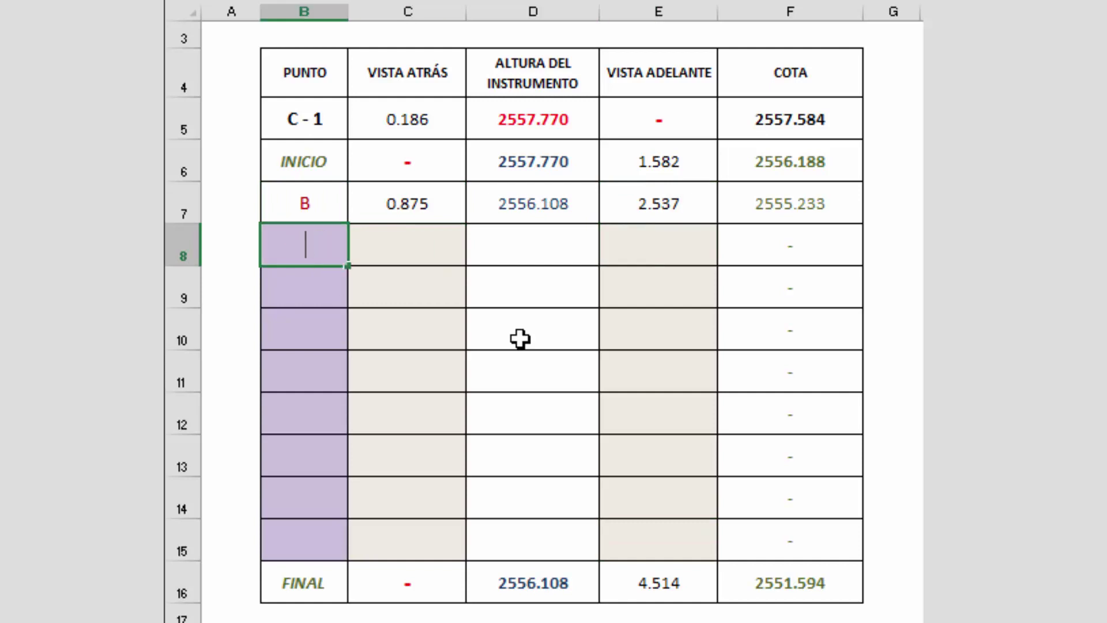
- Add change point C in row 8 with VISTA ADELANTE 3.761 and VISTA ATRÁS 0.512
{"action": "type", "text": "C"}
{"action": "key", "text": "Tab"}
{"action": "left_click", "coordinate": [606, 247]}
{"action": "type", "text": "3.761"}
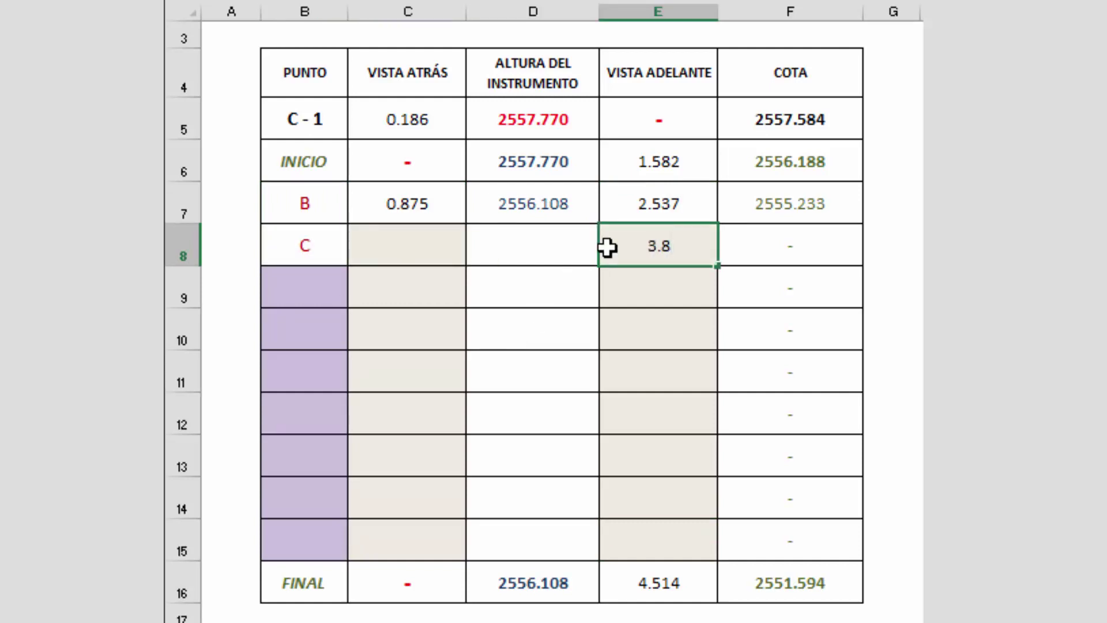
{"action": "key", "text": "shift+Tab"}
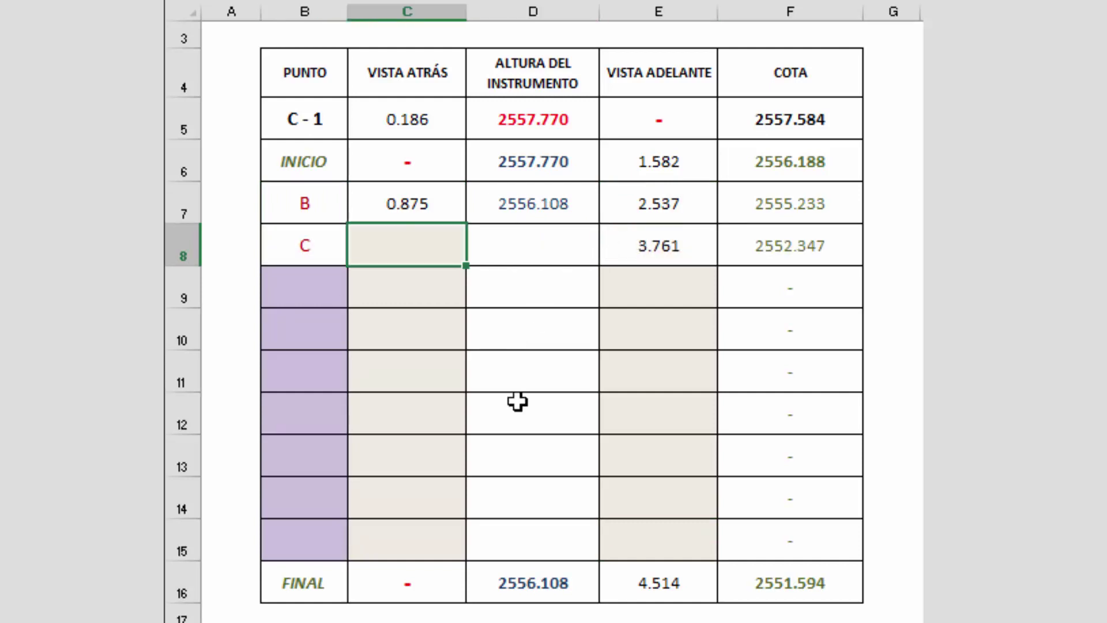
{"action": "type", "text": "0.512"}
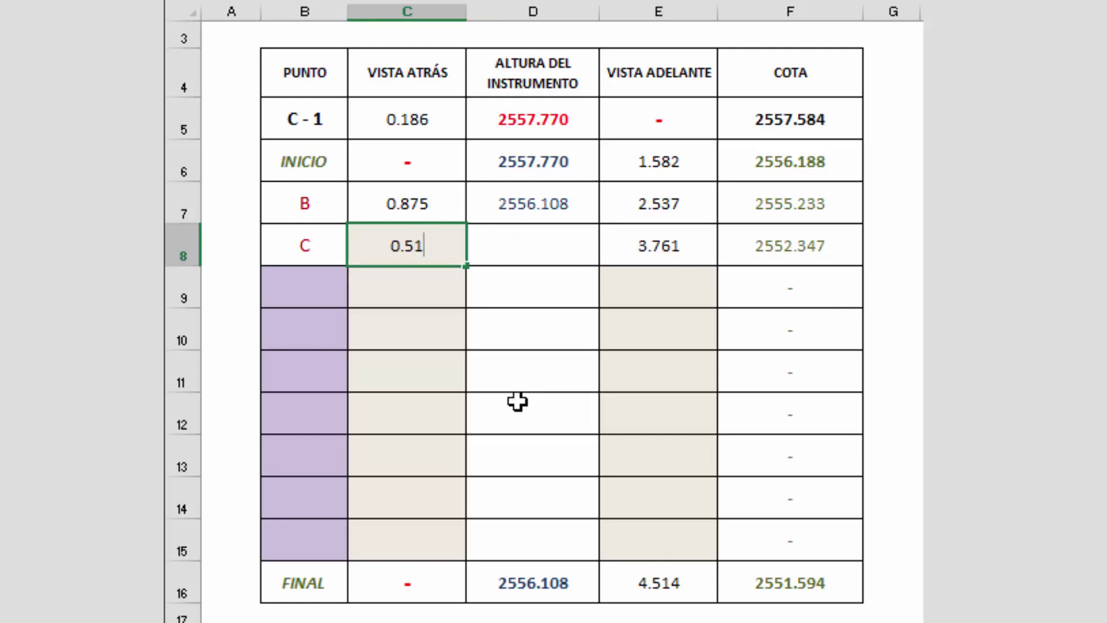
{"action": "key", "text": "Return"}
{"action": "left_click", "coordinate": [658, 582]}
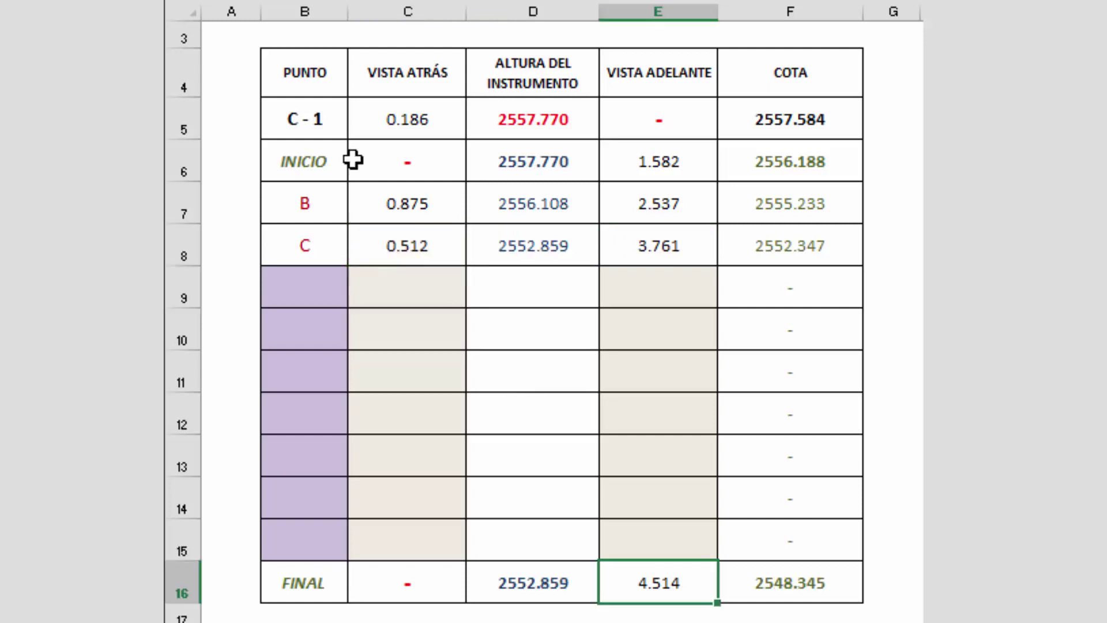
- Change the first PUNTO entry in row 5 to A
{"action": "left_click", "coordinate": [304, 118]}
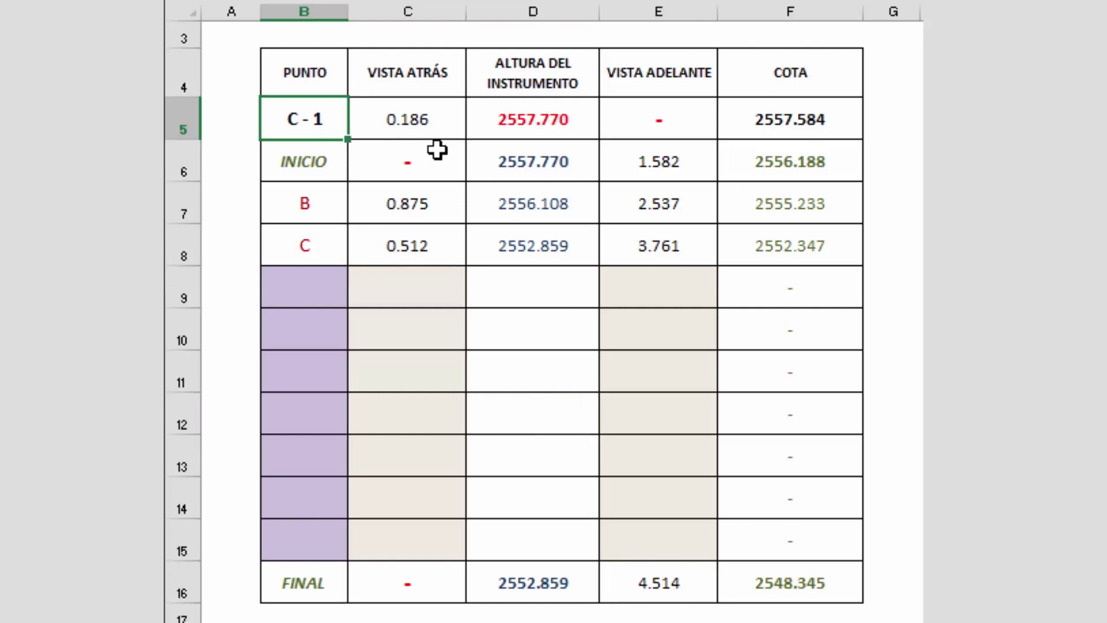
{"action": "type", "text": "A"}
{"action": "key", "text": "Return"}
{"action": "key", "text": "Return"}
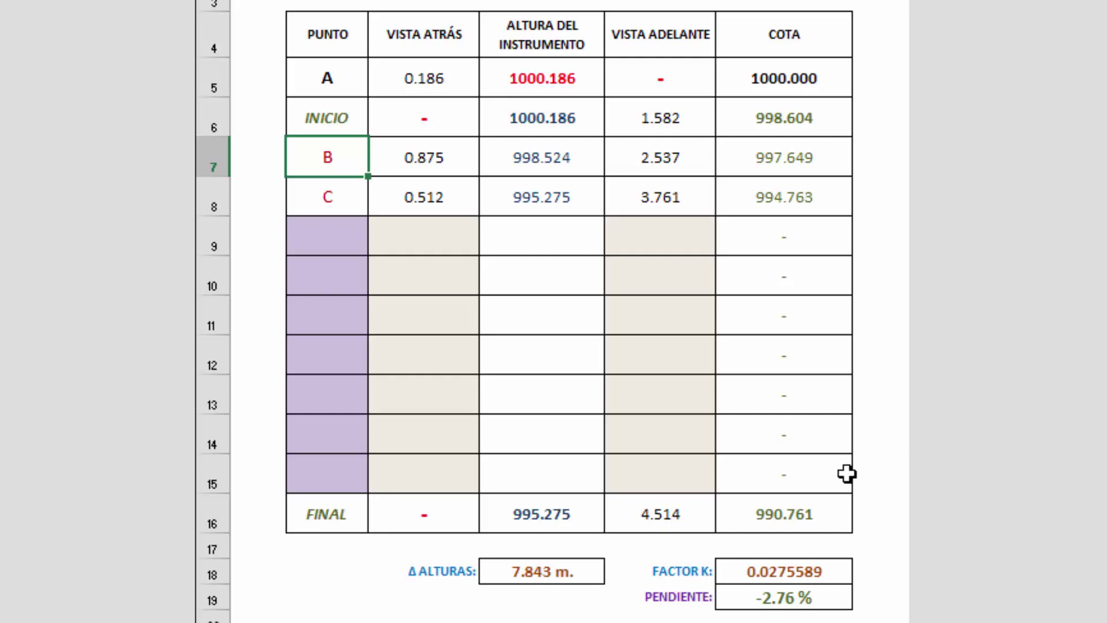
- Set the first PUNTO entry in row 5 back to C - 1
{"action": "left_click", "coordinate": [354, 78]}
{"action": "type", "text": "C - 1"}
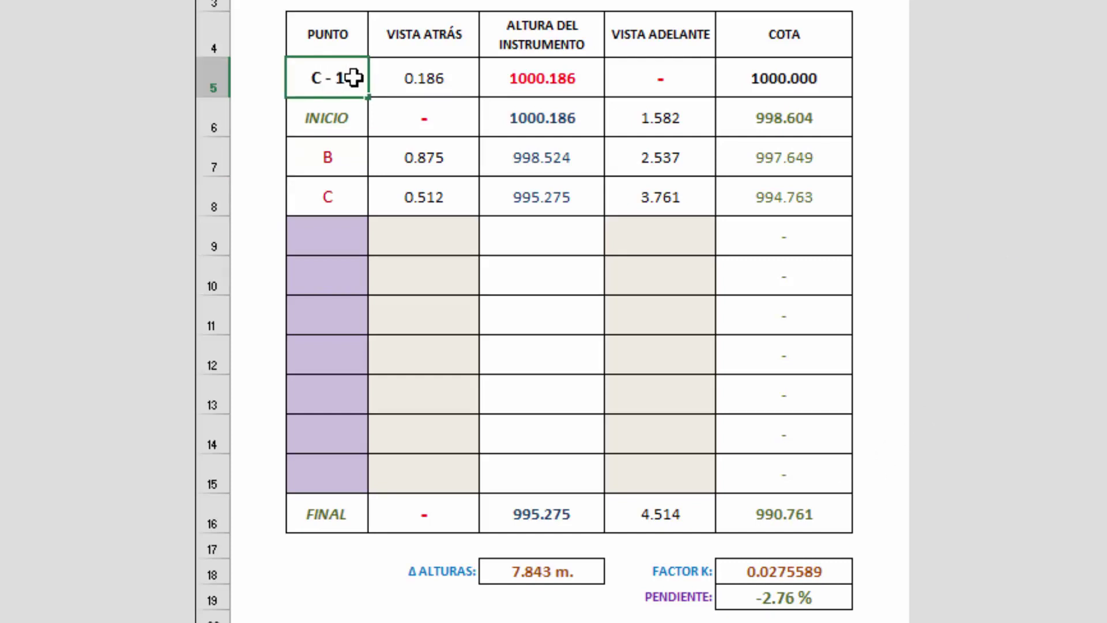
{"action": "key", "text": "Return"}
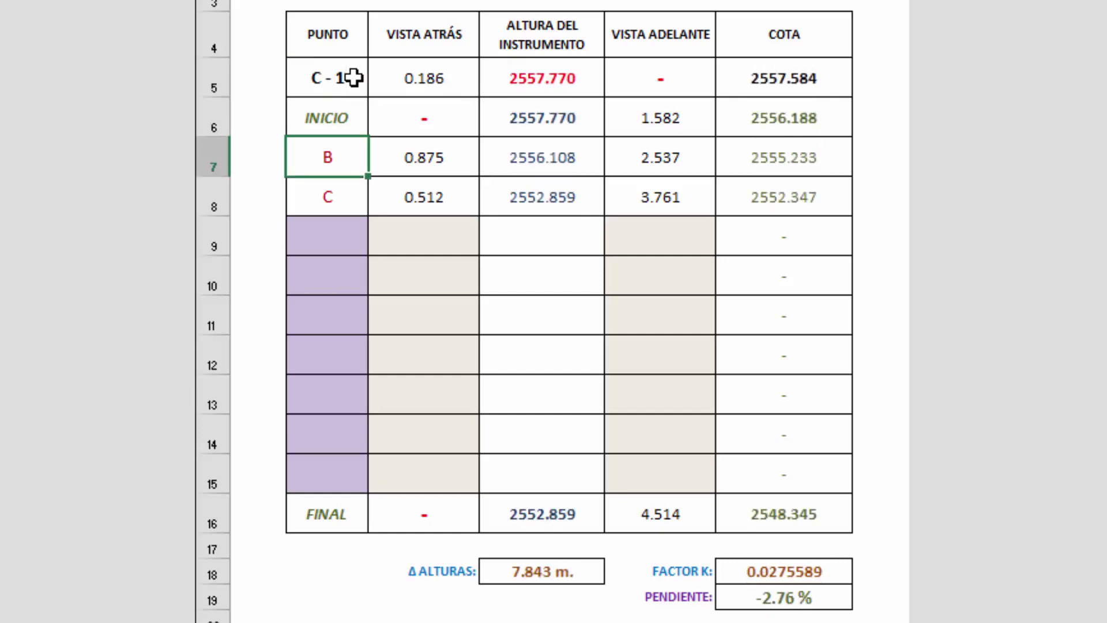
- On the forward reading calculation sheet, enter C - 1 as PUNTO DE APOYO and 0.186 as VISTA ATRÁS
{"action": "key", "text": "ctrl+Page_Down"}
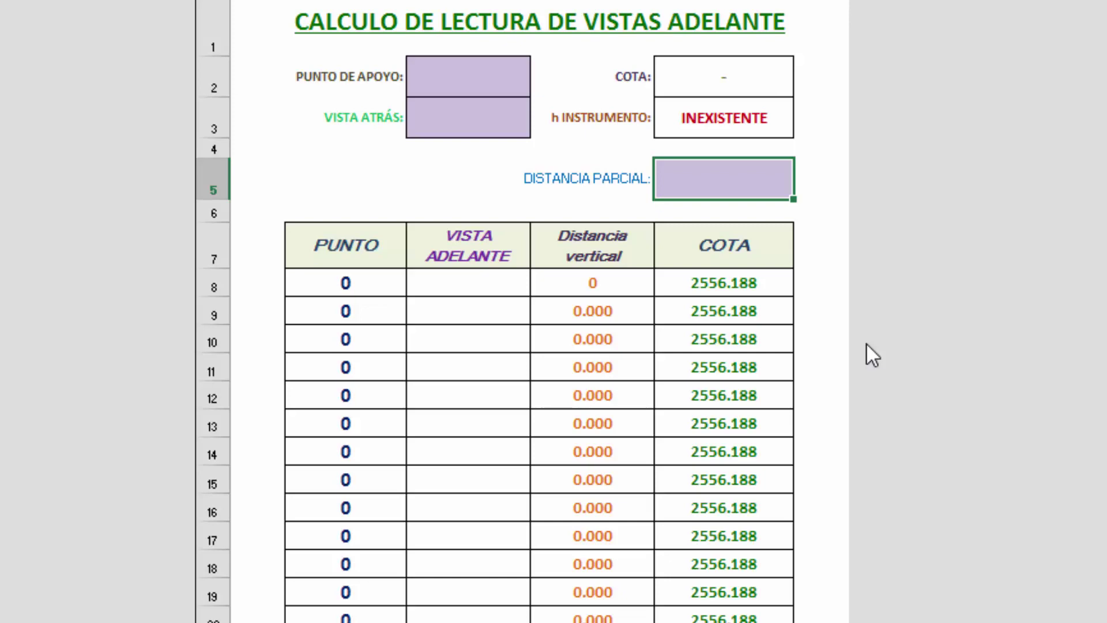
{"action": "left_click", "coordinate": [476, 76]}
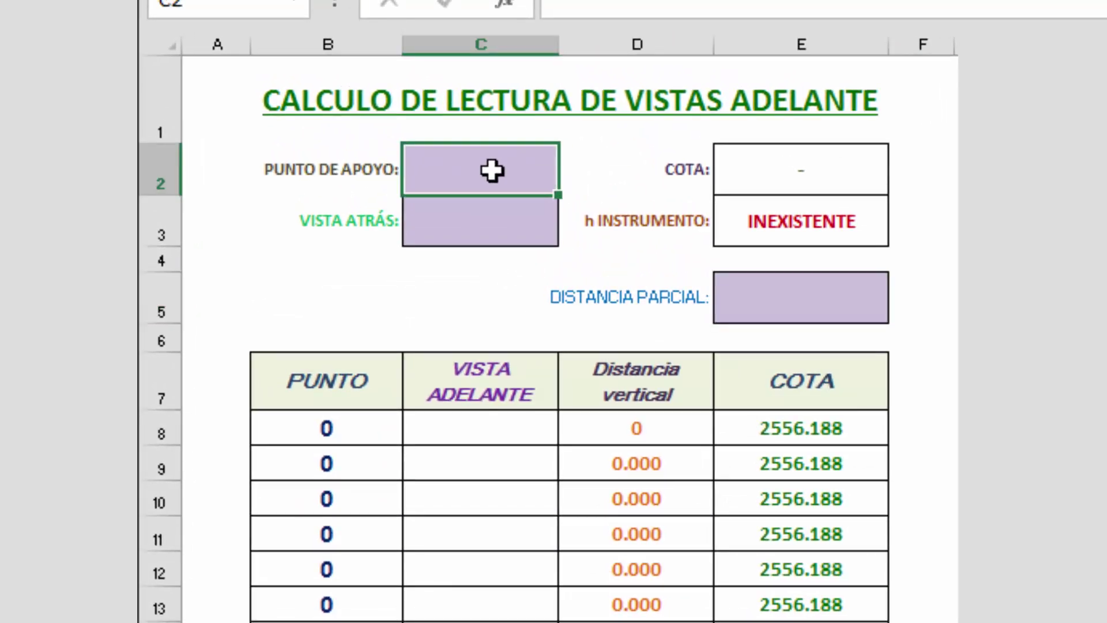
{"action": "type", "text": "C - 1"}
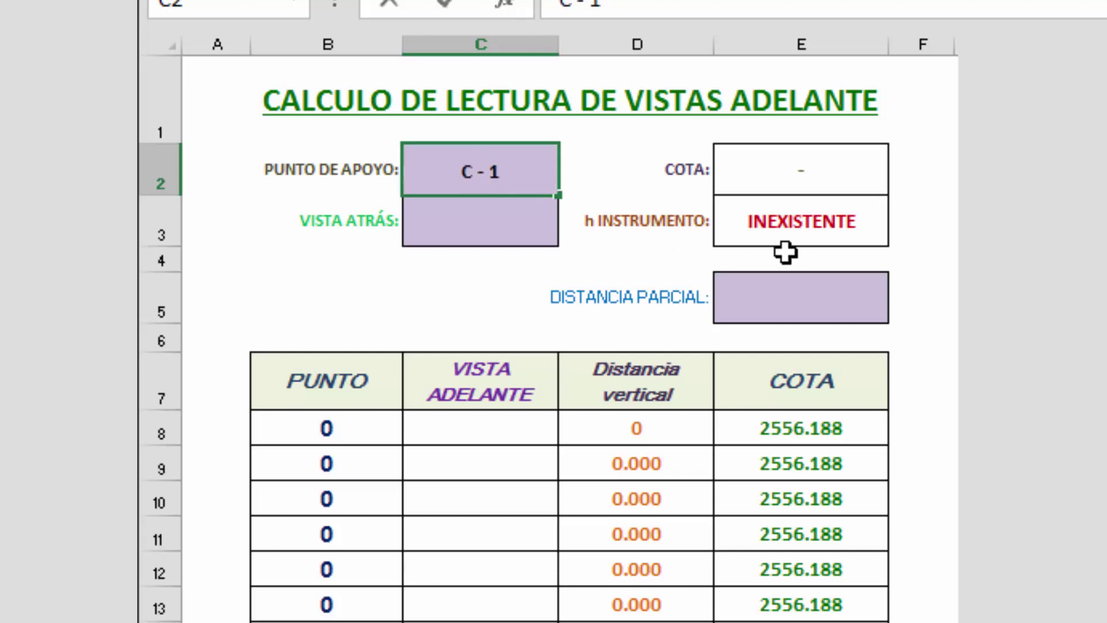
{"action": "key", "text": "Return"}
{"action": "type", "text": "0.186"}
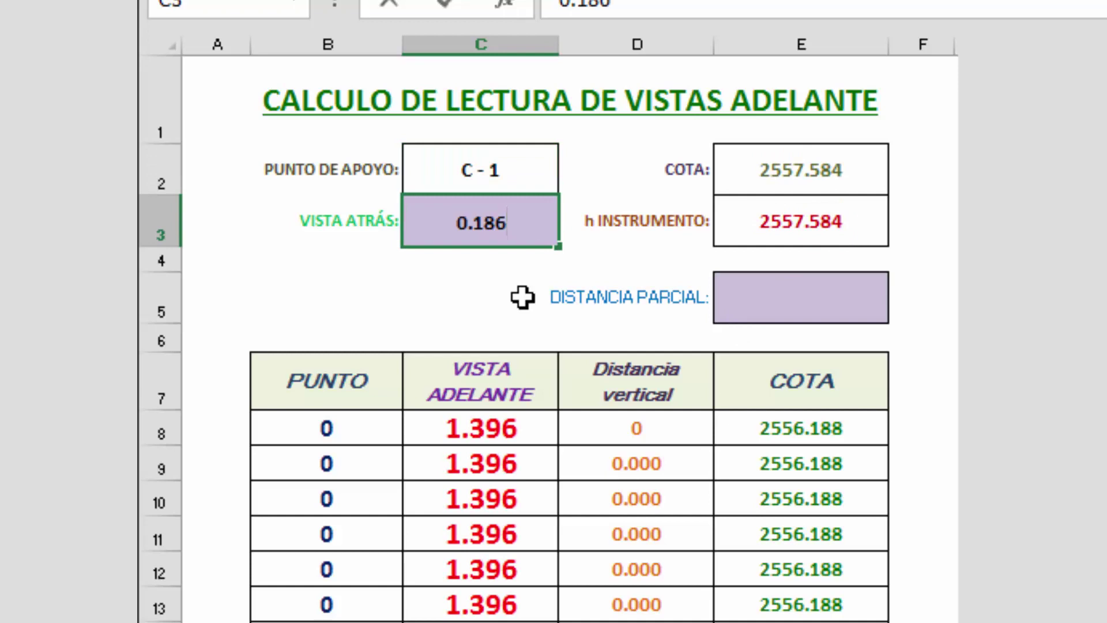
{"action": "key", "text": "Return"}
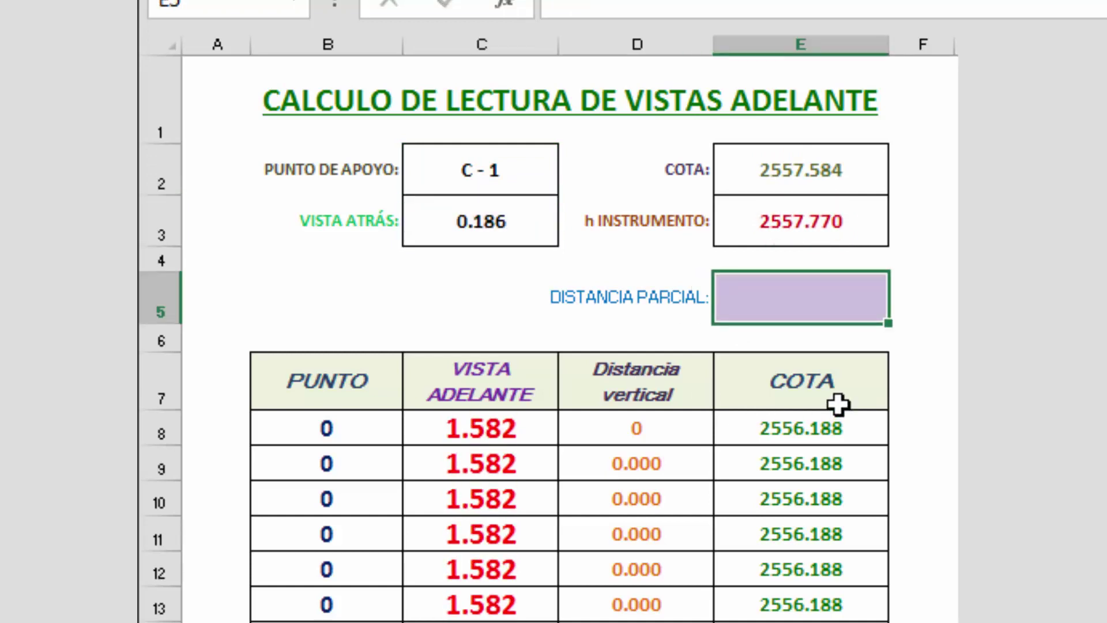
- Try a DISTANCIA PARCIAL of 5 m and replace it with 10 m
{"action": "type", "text": "5"}
{"action": "key", "text": "Return"}
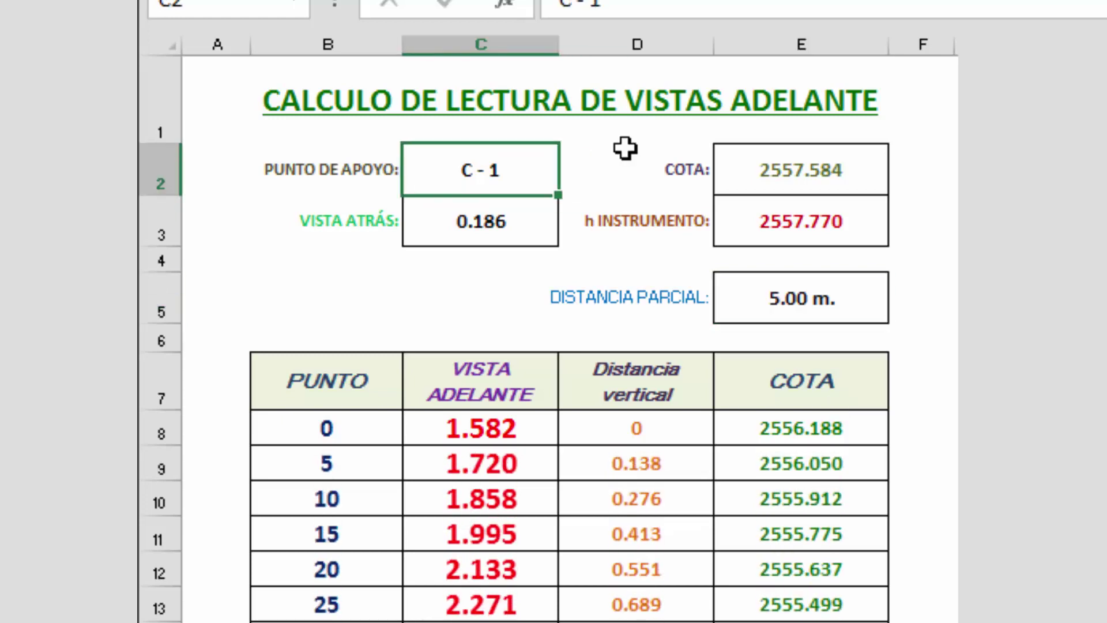
{"action": "key", "text": "shift+Return"}
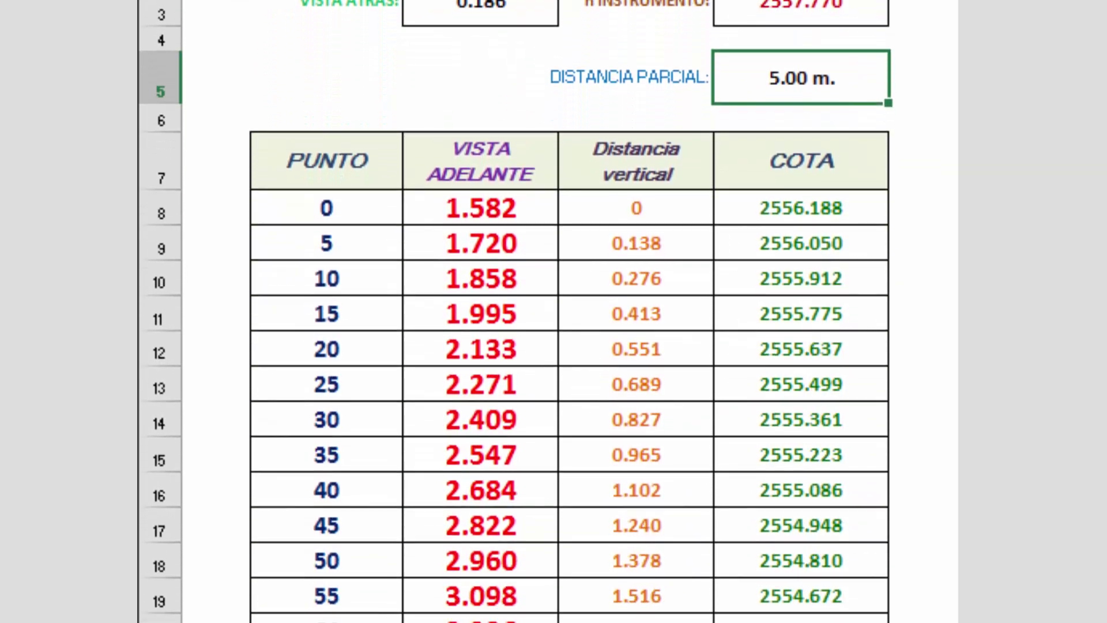
{"action": "type", "text": "10"}
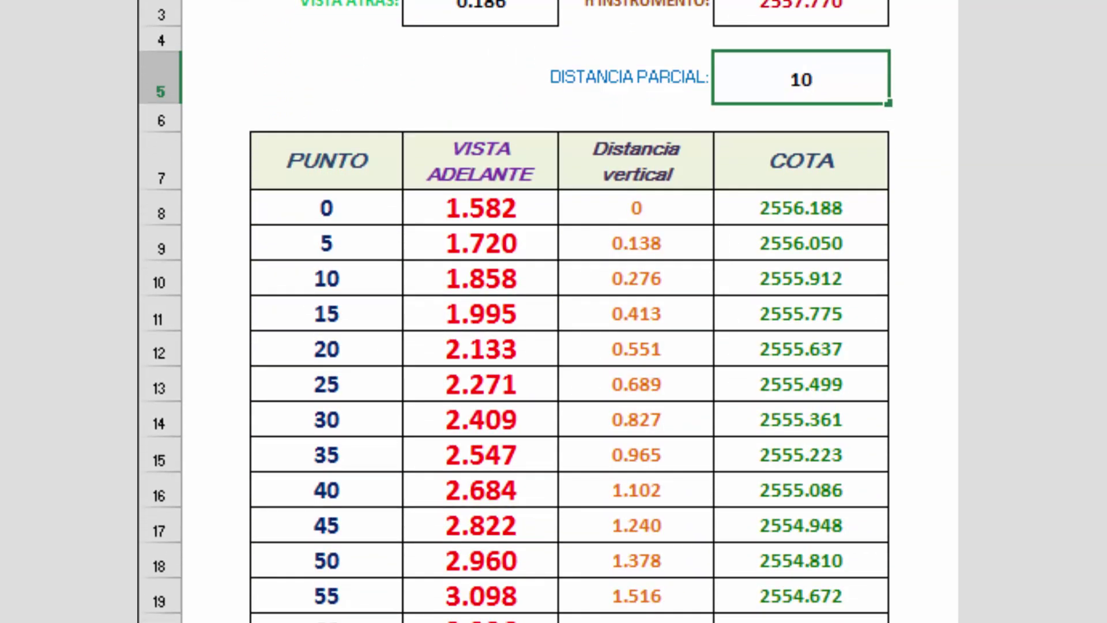
{"action": "key", "text": "Return"}
- Set the DISTANCIA PARCIAL to 20 m
{"action": "key", "text": "shift+Return"}
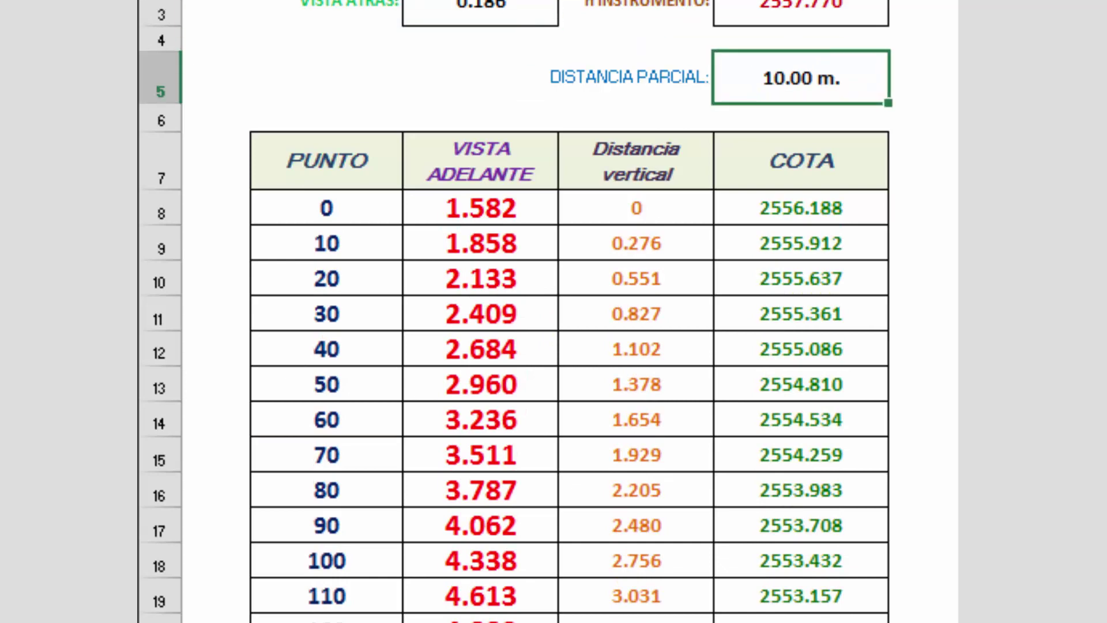
{"action": "type", "text": "5"}
{"action": "key", "text": "BackSpace"}
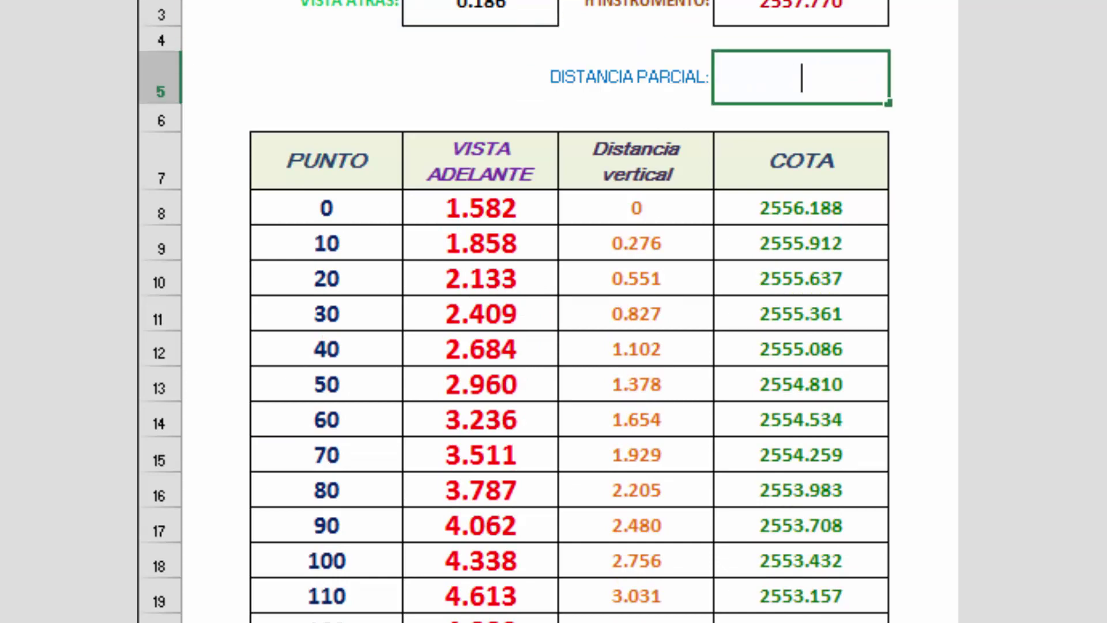
{"action": "type", "text": "20"}
{"action": "key", "text": "Return"}
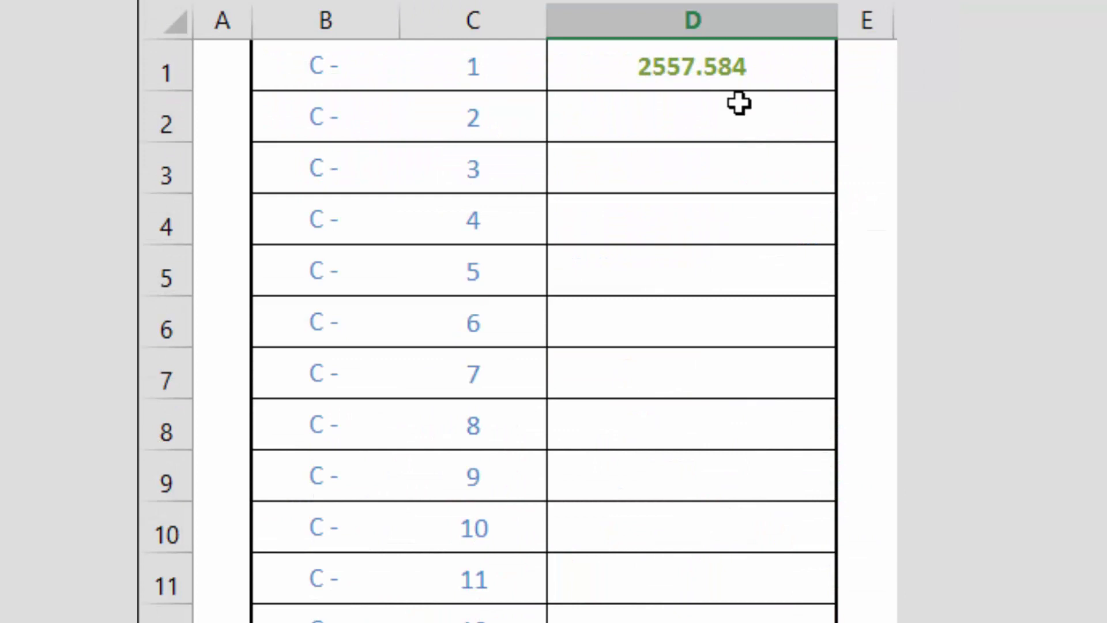
- In the control point list, enter an elevation of 2556.483 for C - 2 and 2554.267 for C - 3
{"action": "left_click", "coordinate": [739, 104]}
{"action": "type", "text": "2556.483"}
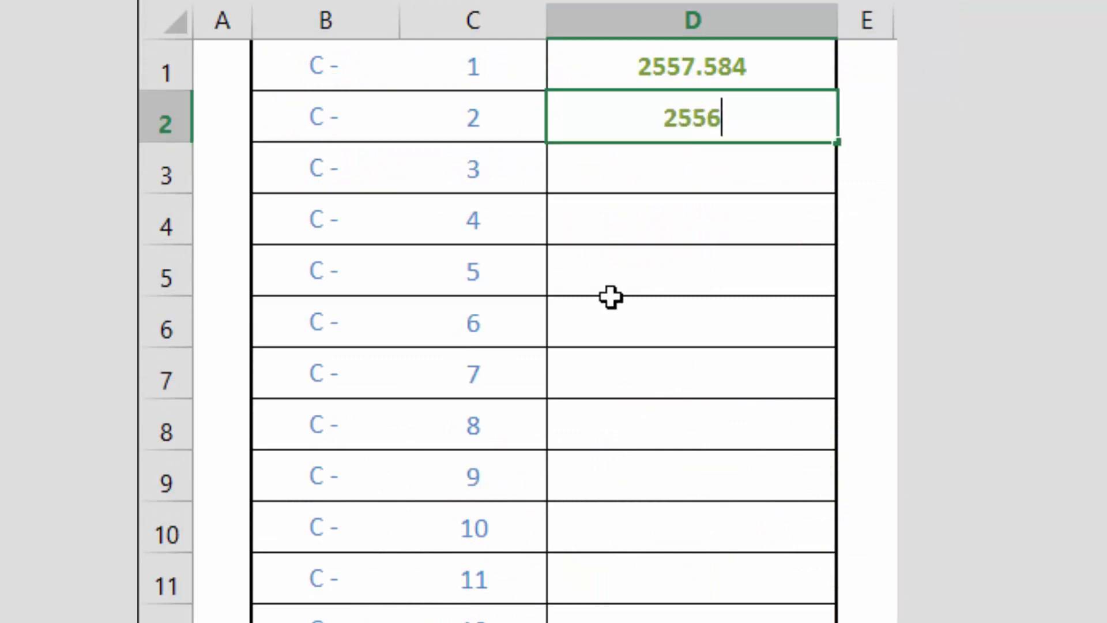
{"action": "key", "text": "Return"}
{"action": "type", "text": "255"}
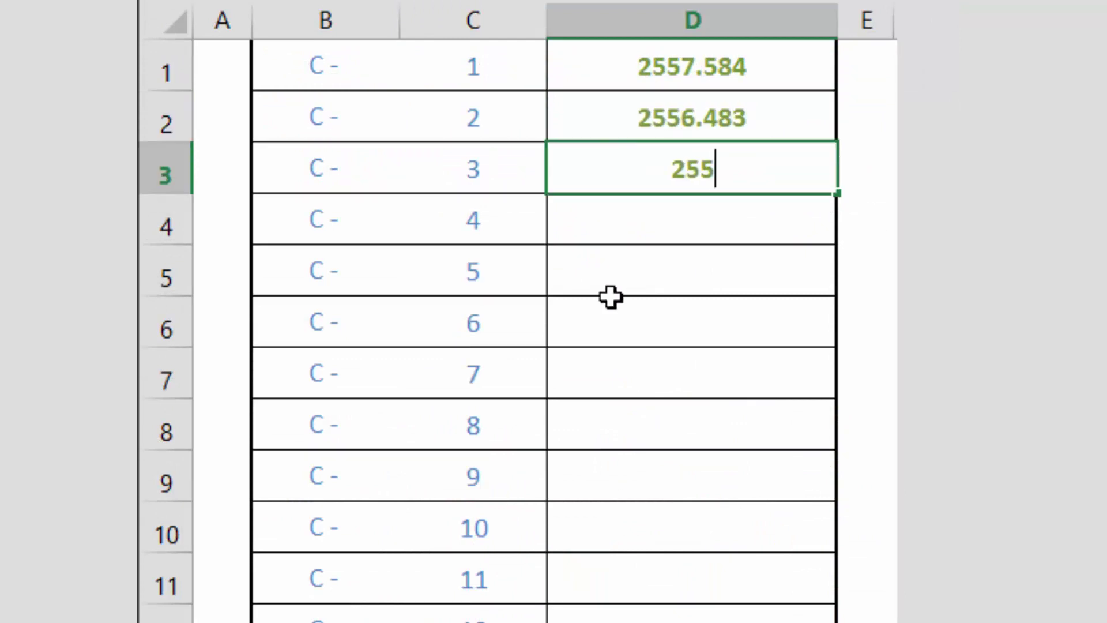
{"action": "type", "text": "4.267"}
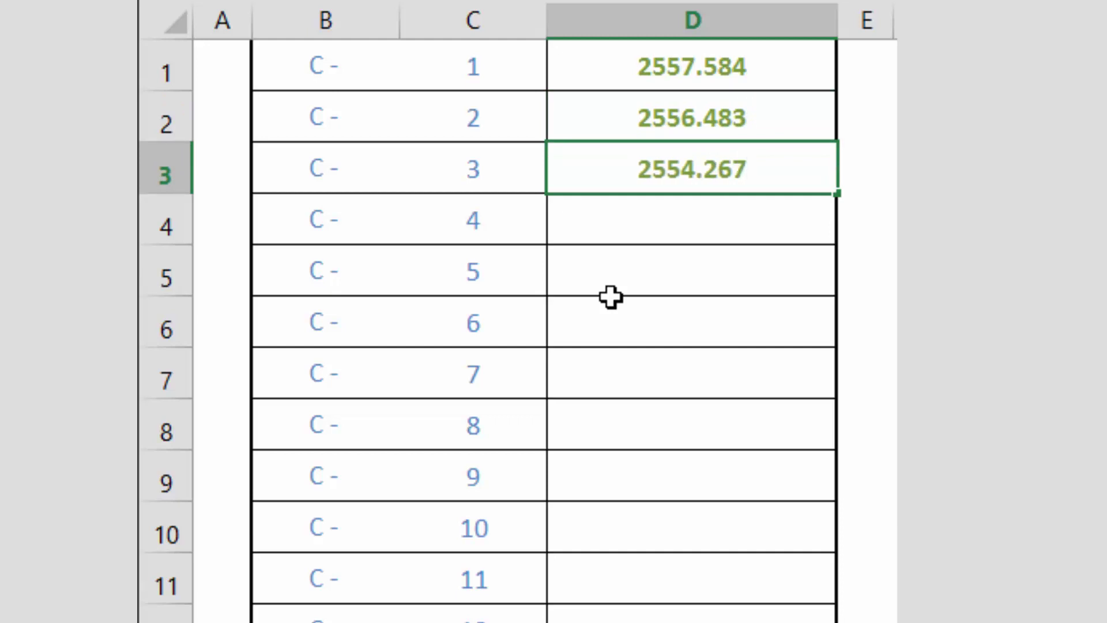
{"action": "key", "text": "Return"}
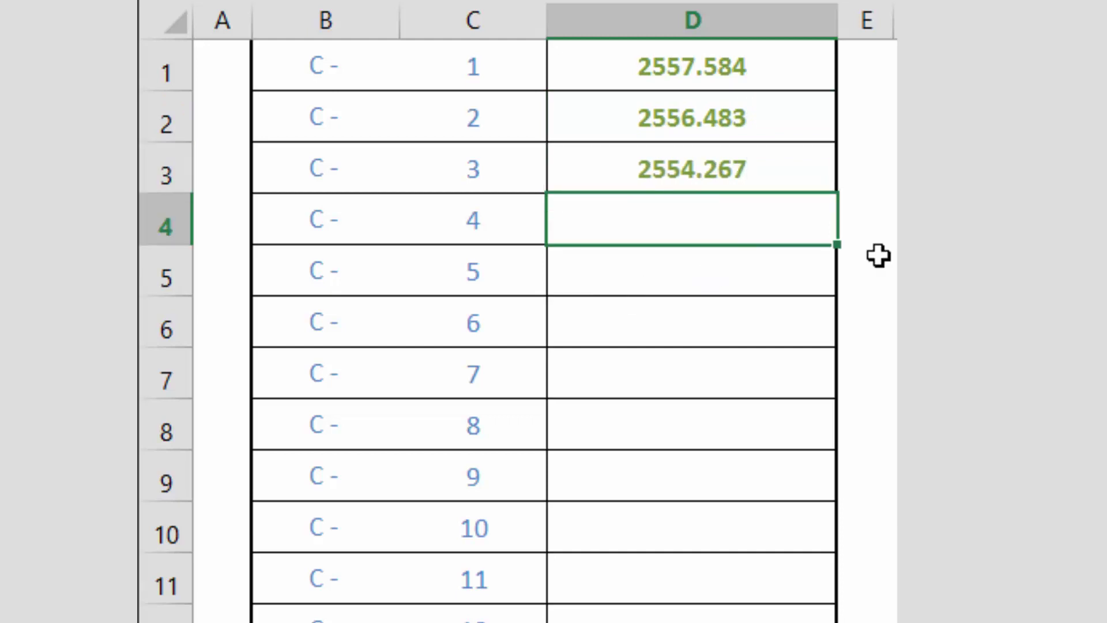
{"action": "scroll", "coordinate": [552, 311], "scroll_direction": "down", "scroll_amount": 20}
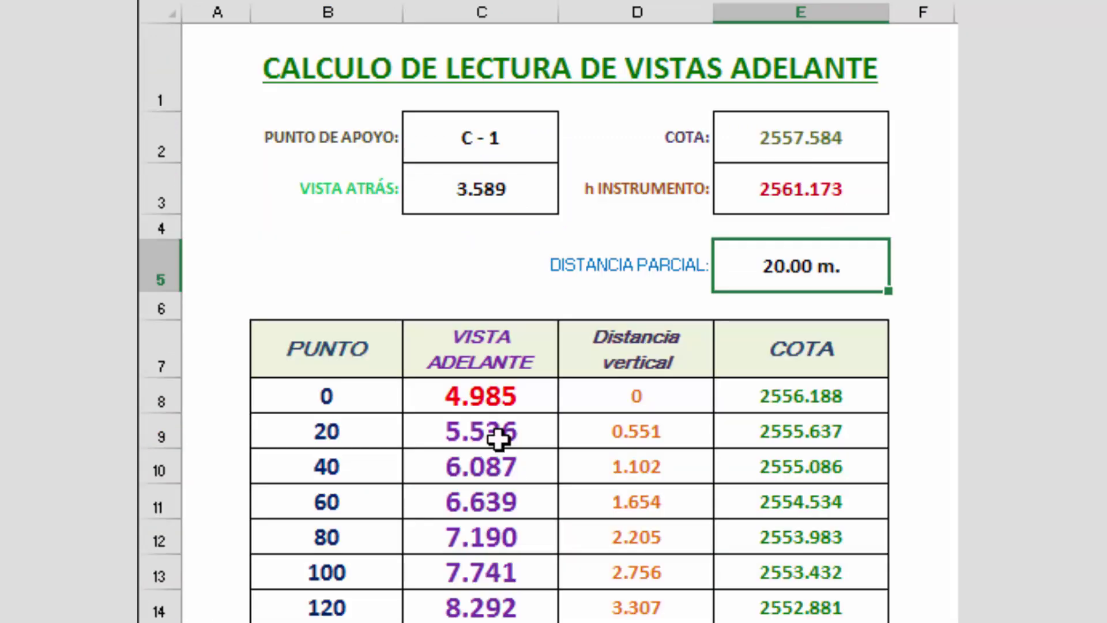
- On the forward reading sheet, change the PUNTO DE APOYO to C - 2 and the VISTA ATRÁS to 2.894
{"action": "left_click", "coordinate": [508, 139]}
{"action": "double_click", "coordinate": [499, 138]}
{"action": "key", "text": "BackSpace"}
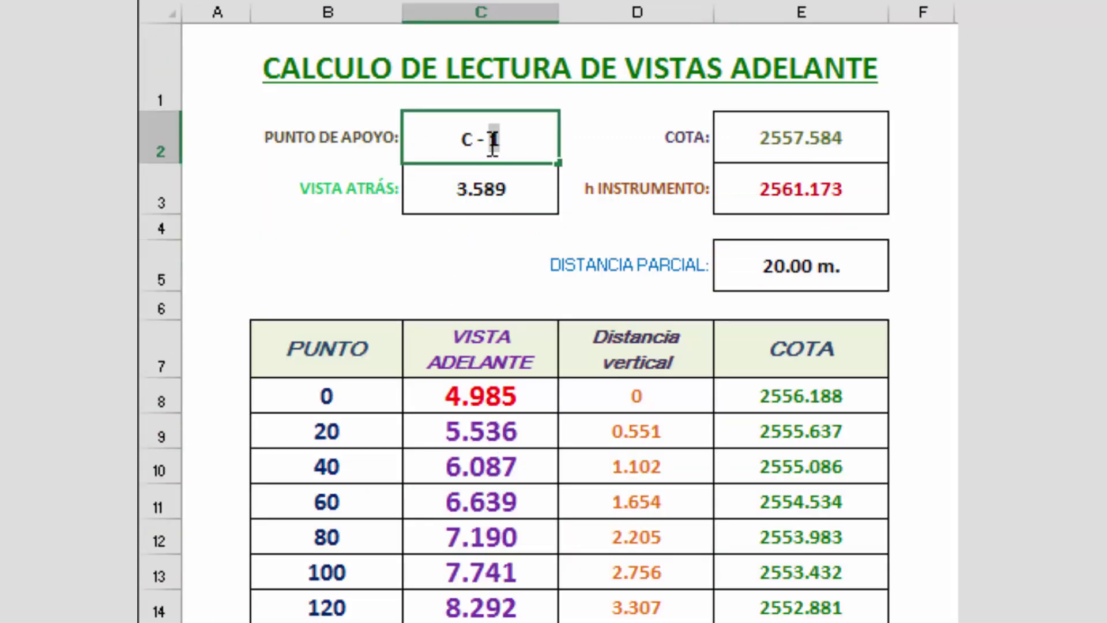
{"action": "type", "text": "2"}
{"action": "key", "text": "Return"}
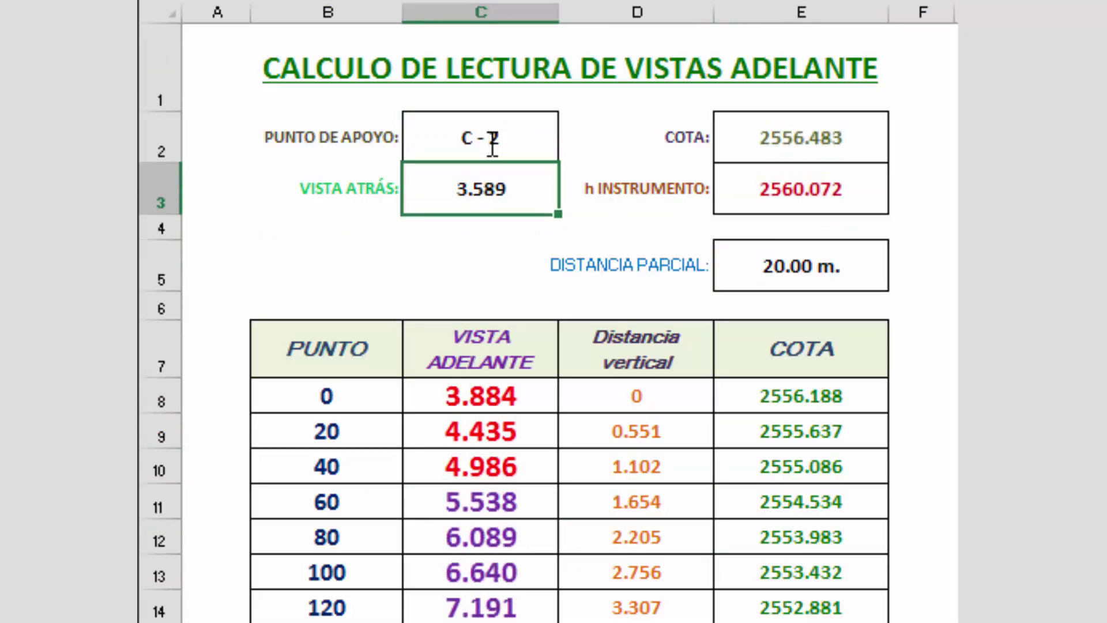
{"action": "type", "text": "2.894"}
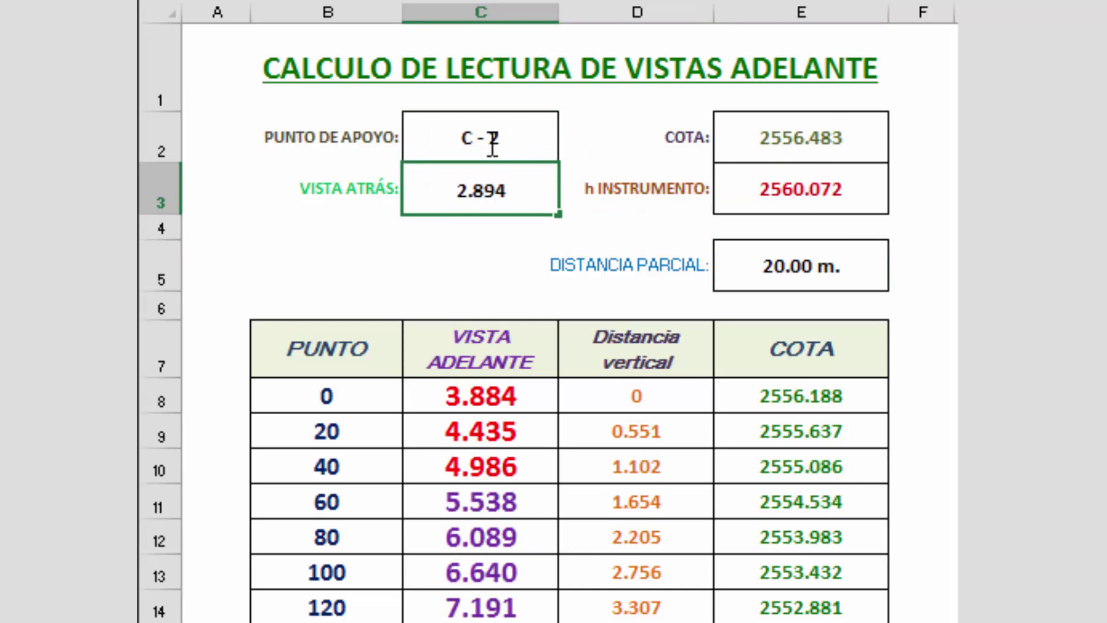
{"action": "key", "text": "Return"}
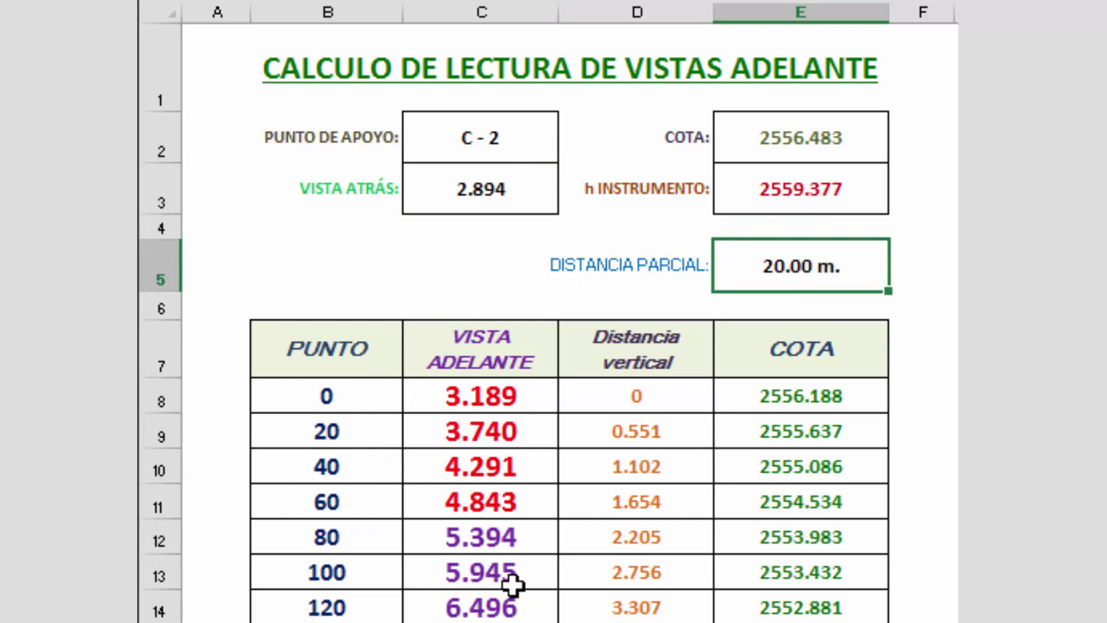
- Change the PUNTO DE APOYO to C - 3 and the VISTA ATRÁS to 1.289
{"action": "left_click", "coordinate": [472, 141]}
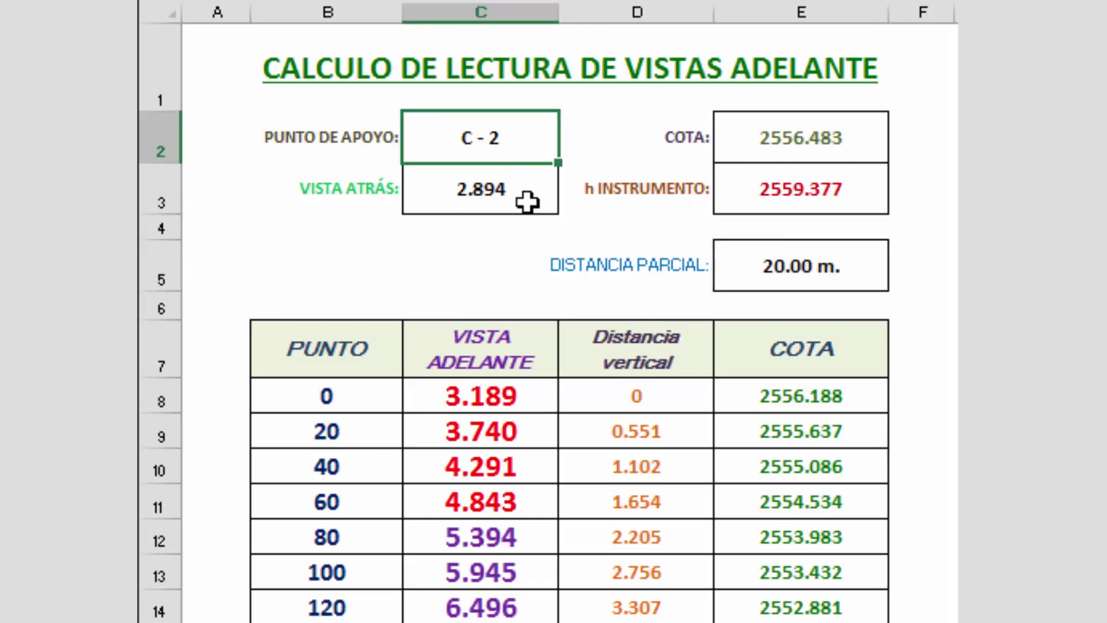
{"action": "double_click", "coordinate": [524, 139]}
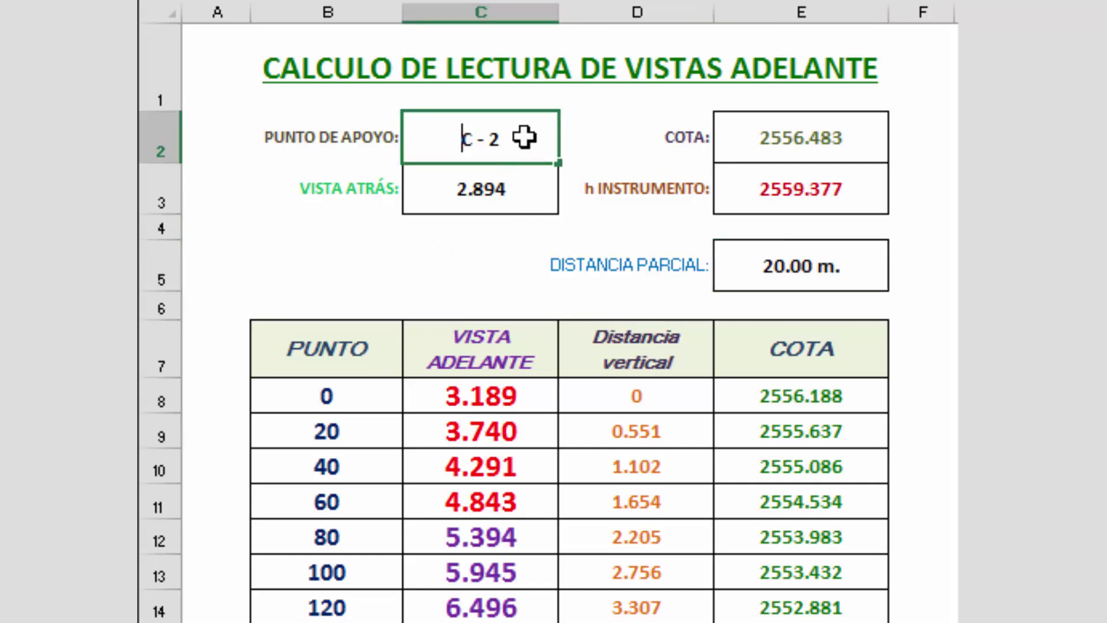
{"action": "left_click_drag", "start_coordinate": [506, 138], "coordinate": [494, 140]}
{"action": "type", "text": "3"}
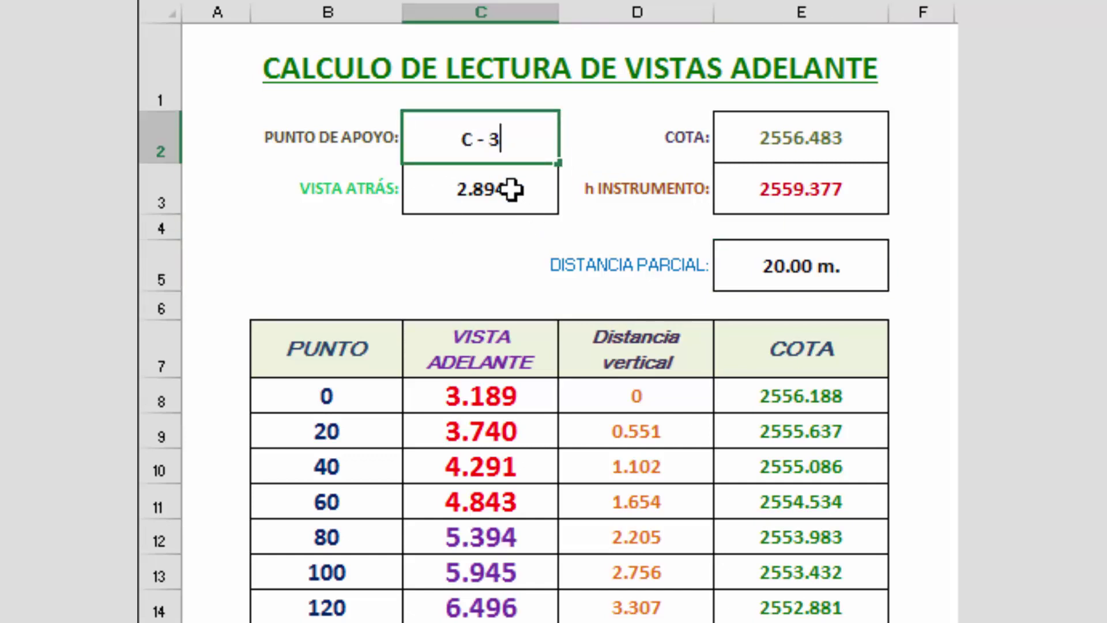
{"action": "key", "text": "Return"}
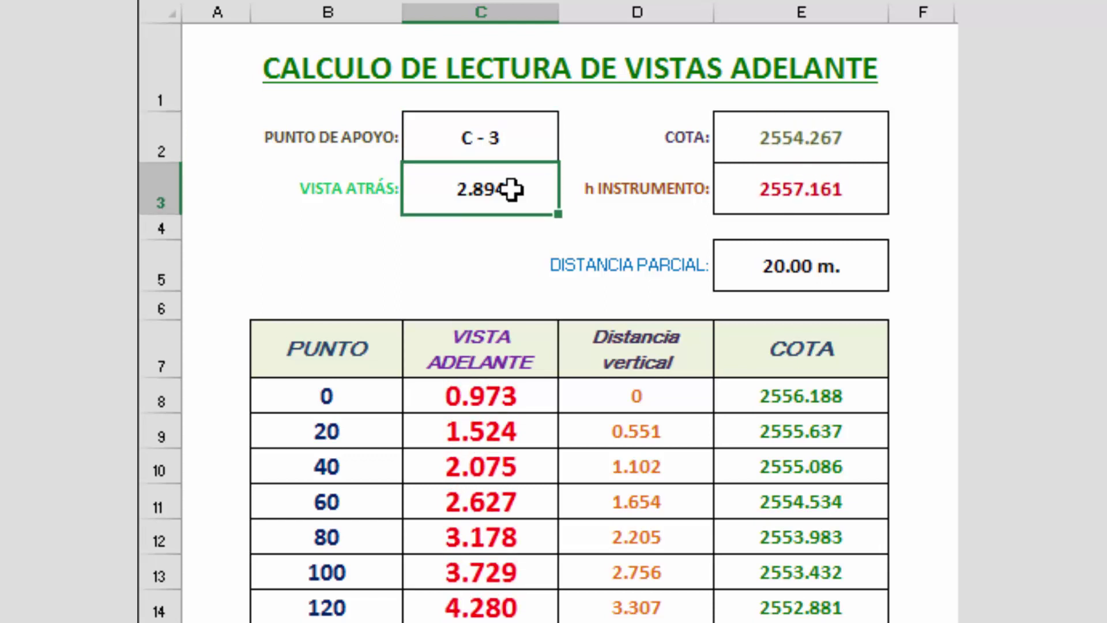
{"action": "type", "text": "1.289"}
{"action": "key", "text": "Return"}
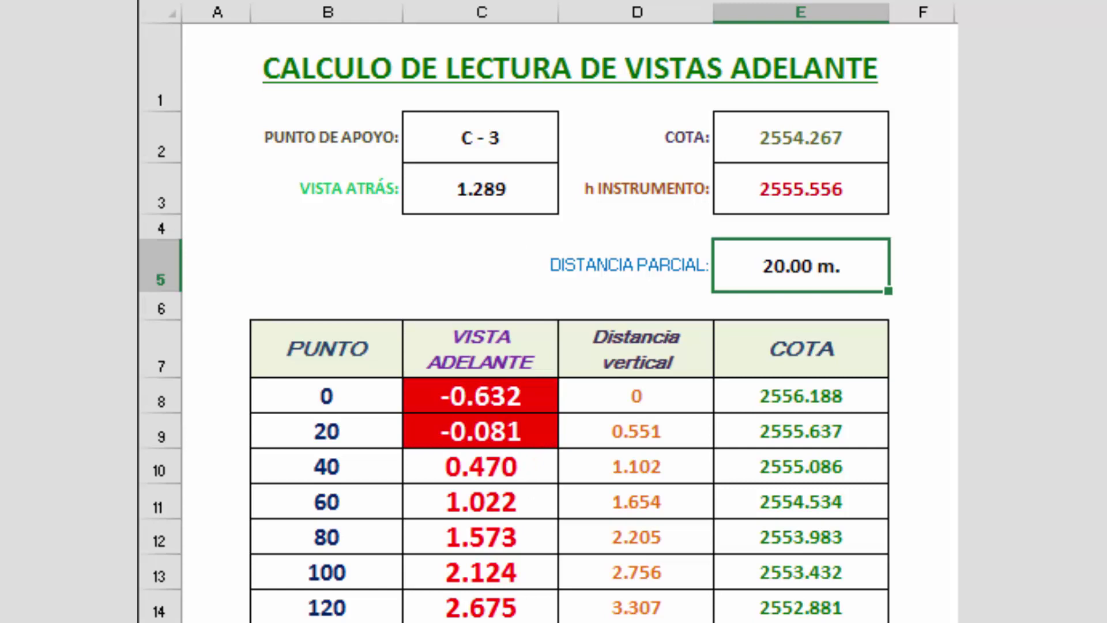
- Replace the PUNTO DE APOYO with change point B and set the VISTA ATRÁS to 0.879
{"action": "scroll", "coordinate": [601, 249], "scroll_direction": "down", "scroll_amount": 2}
{"action": "scroll", "coordinate": [530, 594], "scroll_direction": "up", "scroll_amount": 2}
{"action": "left_click", "coordinate": [484, 153]}
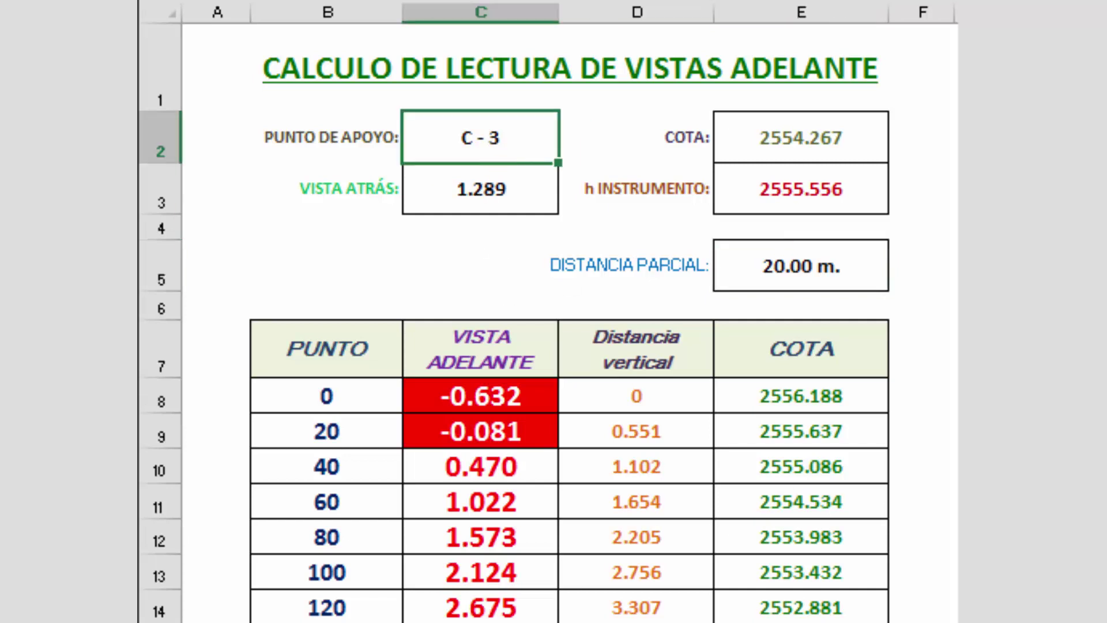
{"action": "type", "text": "B"}
{"action": "key", "text": "Return"}
{"action": "type", "text": "0.879"}
{"action": "key", "text": "Return"}
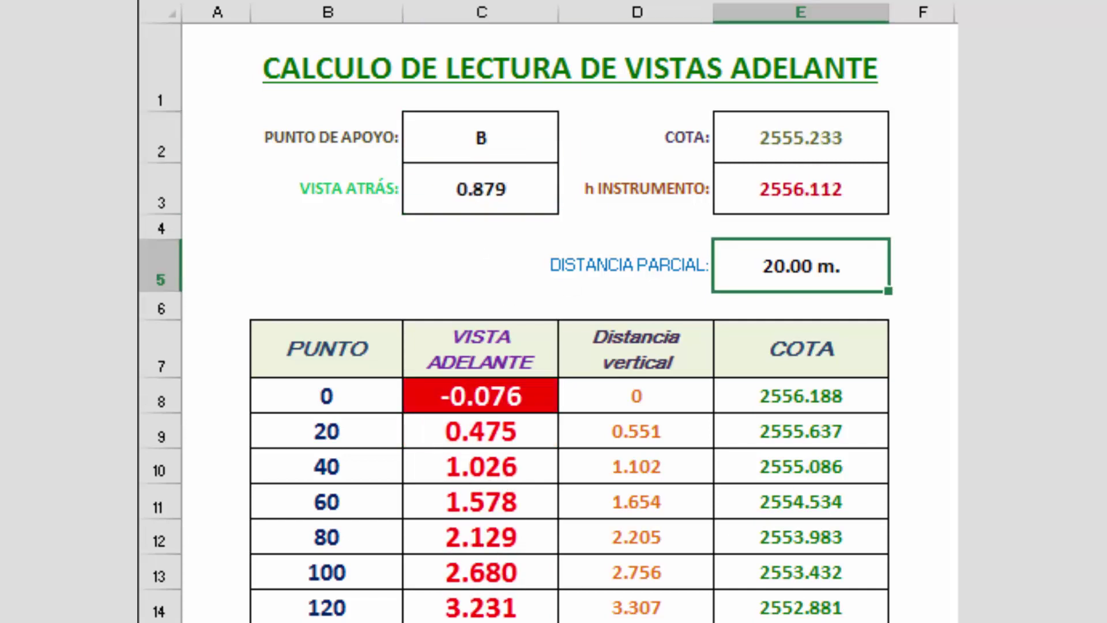
- Set the PUNTO DE APOYO to C, the VISTA ATRÁS to 3.894 and the DISTANCIA PARCIAL to 10 m, and review the forward readings
{"action": "left_click", "coordinate": [513, 149]}
{"action": "type", "text": "C"}
{"action": "key", "text": "Return"}
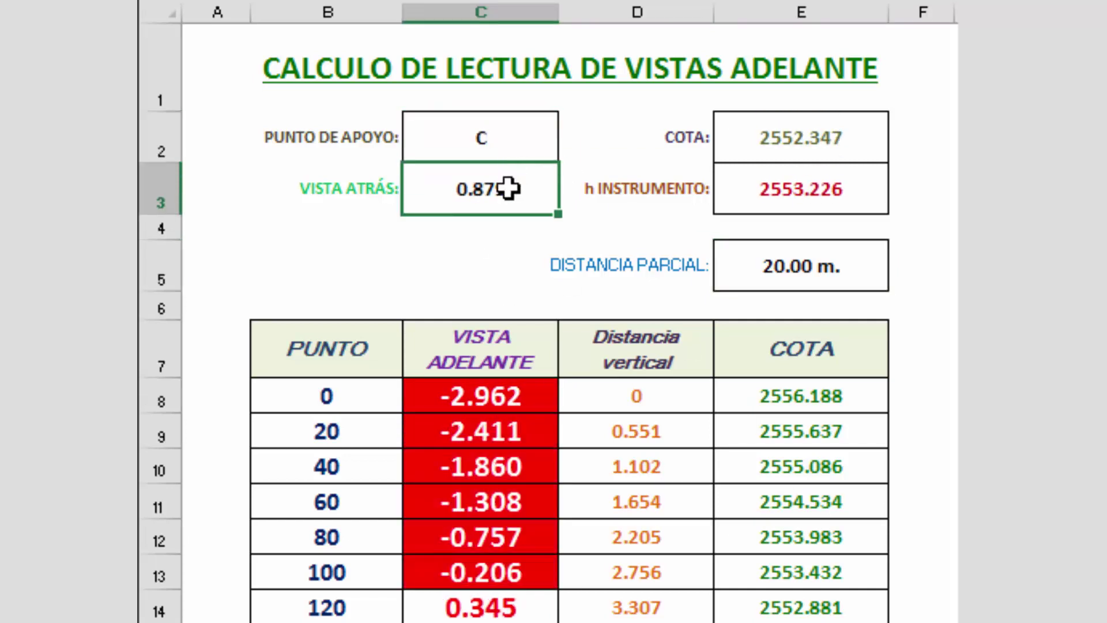
{"action": "type", "text": "3.894"}
{"action": "key", "text": "Return"}
{"action": "scroll", "coordinate": [744, 272], "scroll_direction": "down", "scroll_amount": 1}
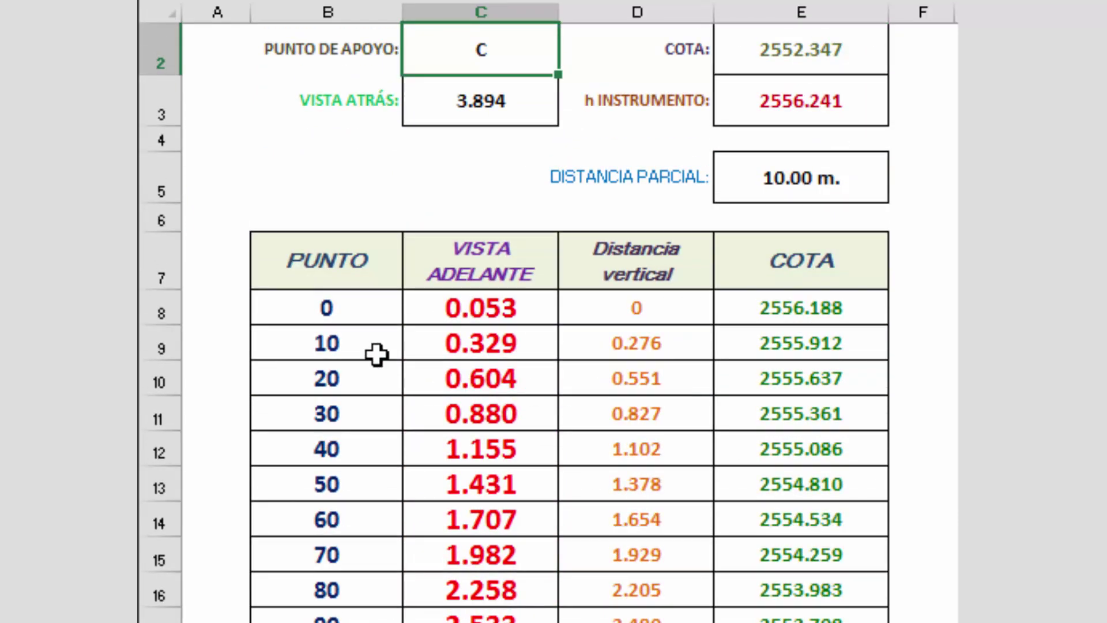
{"action": "scroll", "coordinate": [377, 355], "scroll_direction": "down", "scroll_amount": 5}
{"action": "scroll", "coordinate": [380, 357], "scroll_direction": "up", "scroll_amount": 6}
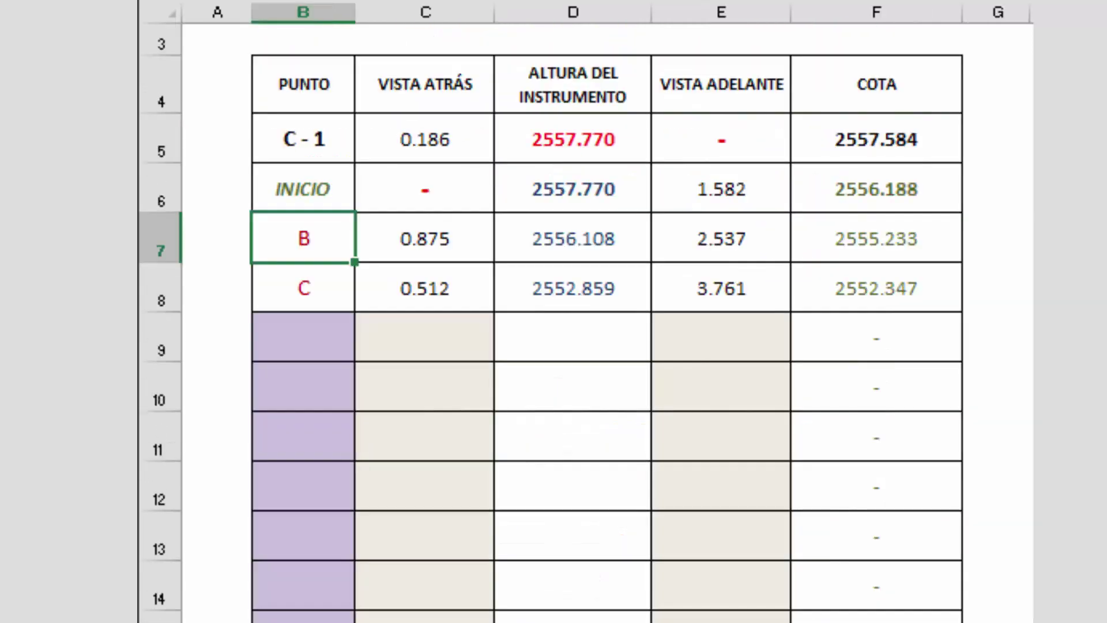
{"action": "scroll", "coordinate": [606, 323], "scroll_direction": "up", "scroll_amount": 1}
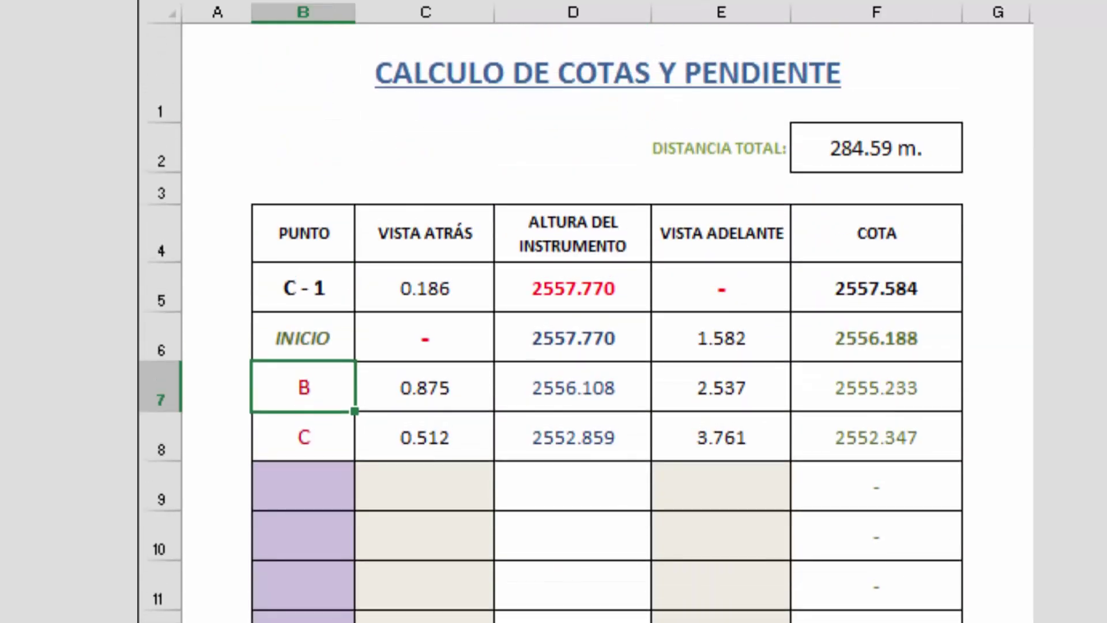
{"action": "scroll", "coordinate": [551, 323], "scroll_direction": "down", "scroll_amount": 2}
{"action": "scroll", "coordinate": [550, 323], "scroll_direction": "up", "scroll_amount": 2}
{"action": "scroll", "coordinate": [551, 323], "scroll_direction": "down", "scroll_amount": 2}
{"action": "scroll", "coordinate": [551, 323], "scroll_direction": "up", "scroll_amount": 2}
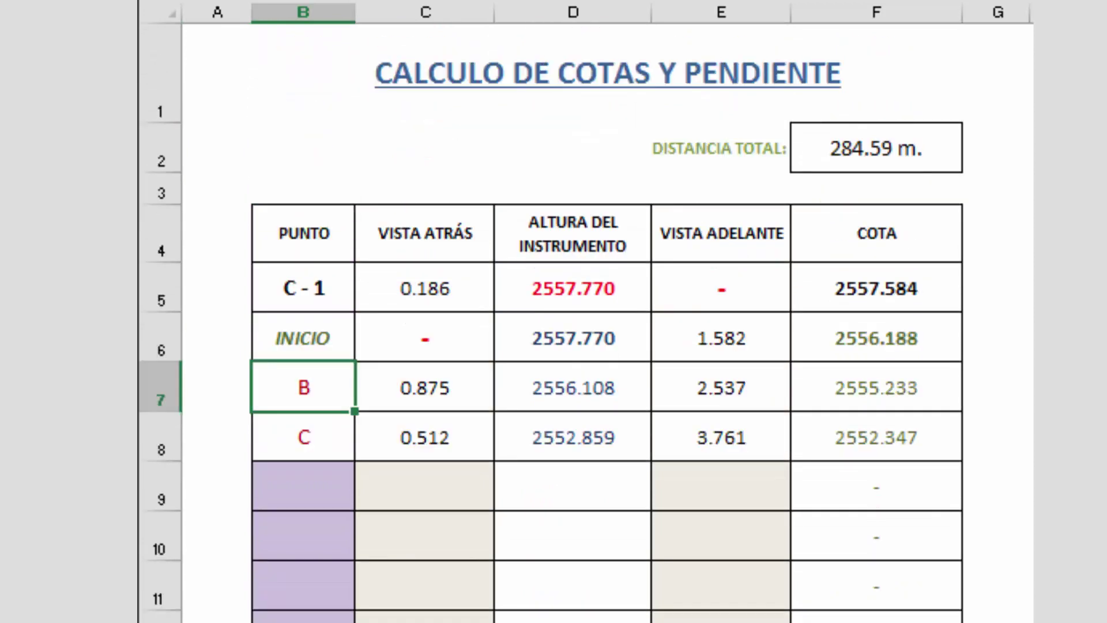